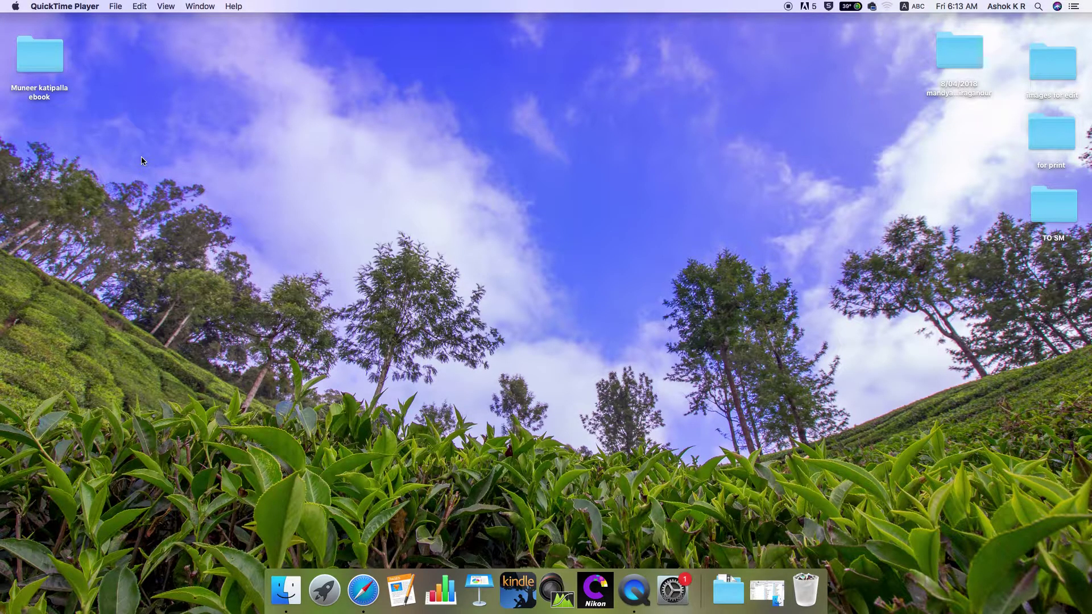
Step: Launch Digital Photo Professional 4 from the Dock
{"action": "left_click", "coordinate": [551, 588]}
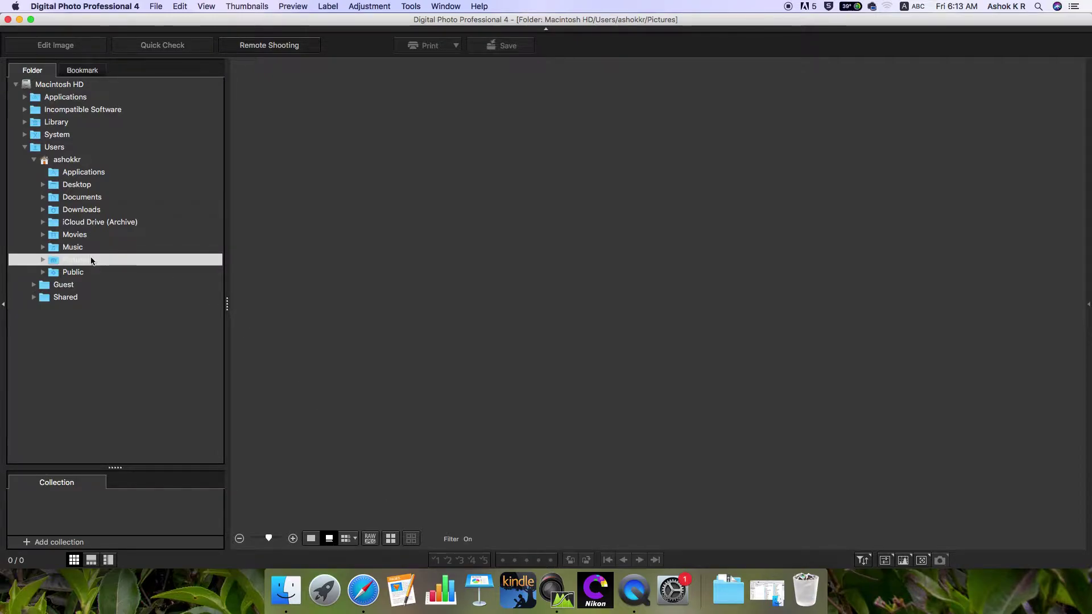
Step: Collapse the Users folder in the Folder pane and look through the app and Edit menus
{"action": "left_click", "coordinate": [25, 148]}
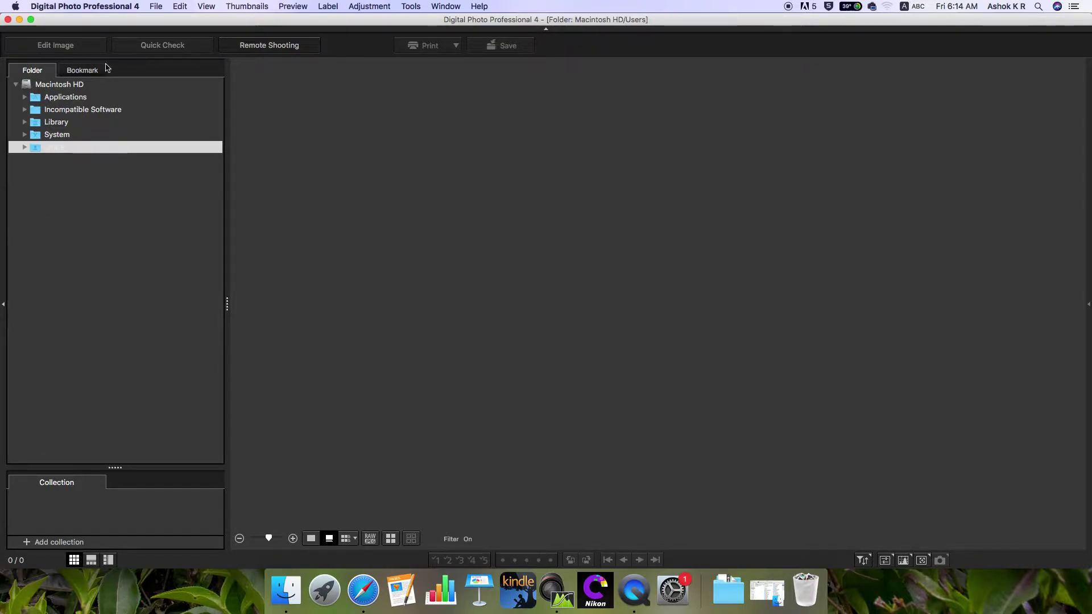
{"action": "left_click", "coordinate": [76, 8]}
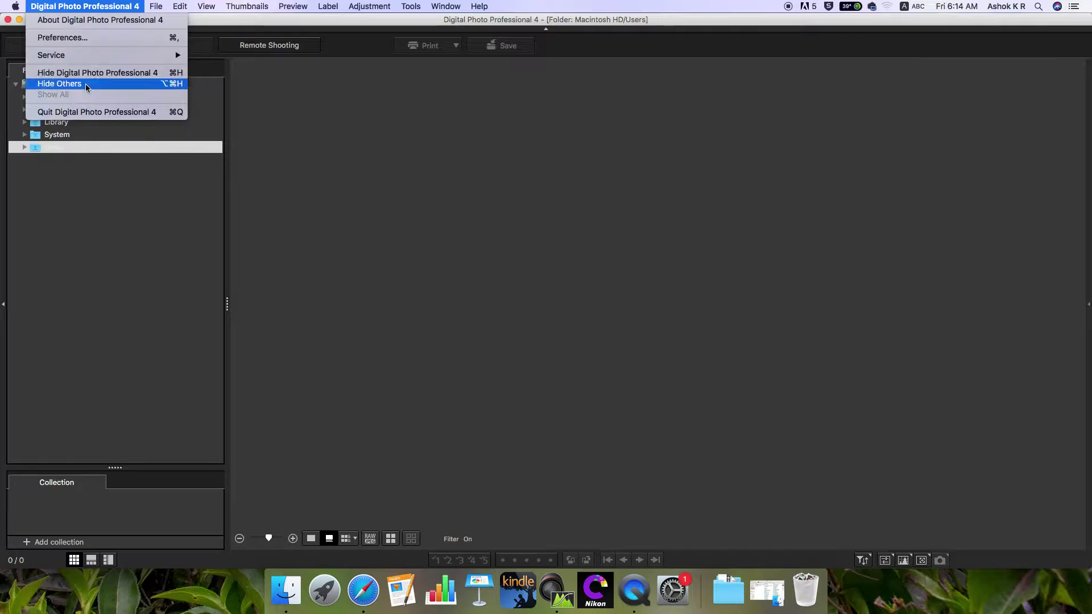
{"action": "mouse_move", "coordinate": [154, 8]}
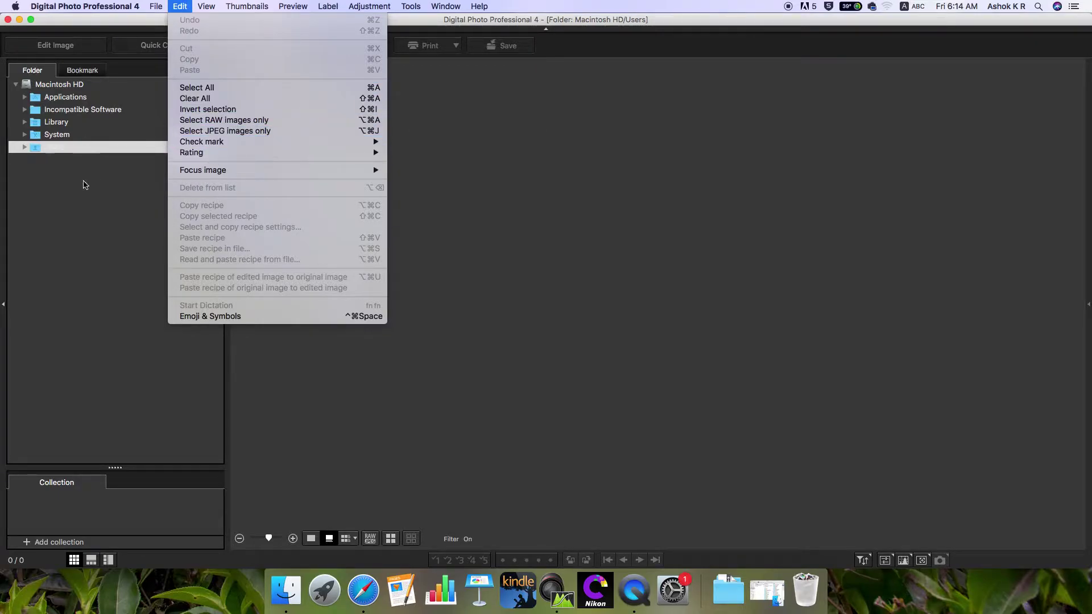
{"action": "left_click", "coordinate": [57, 199]}
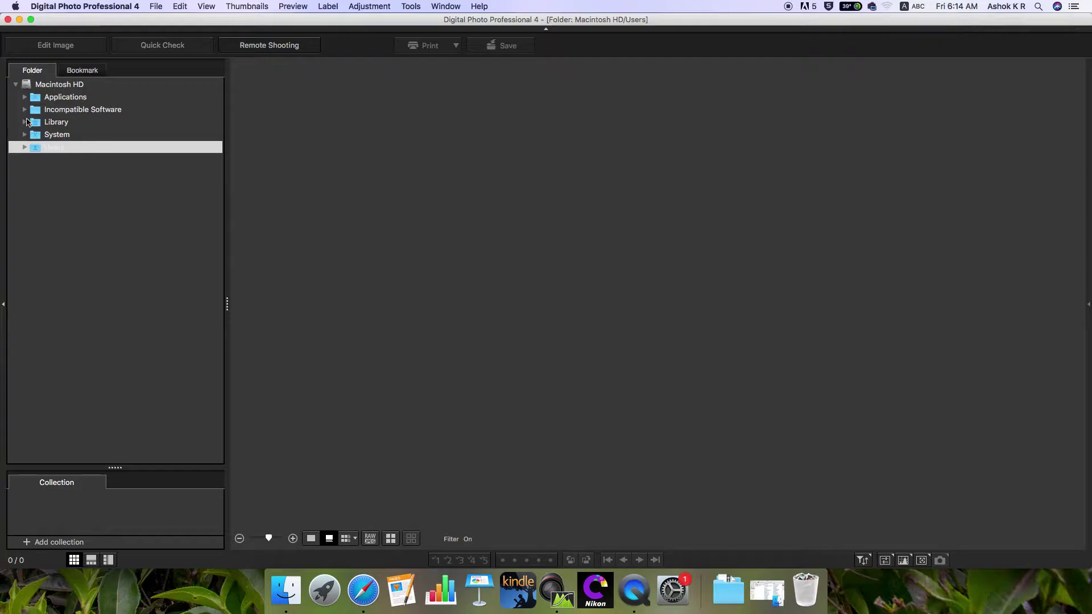
Step: Expand Users and Desktop, then open the 8/04/2018 mandya outskirts kiragandur folder
{"action": "left_click", "coordinate": [24, 147]}
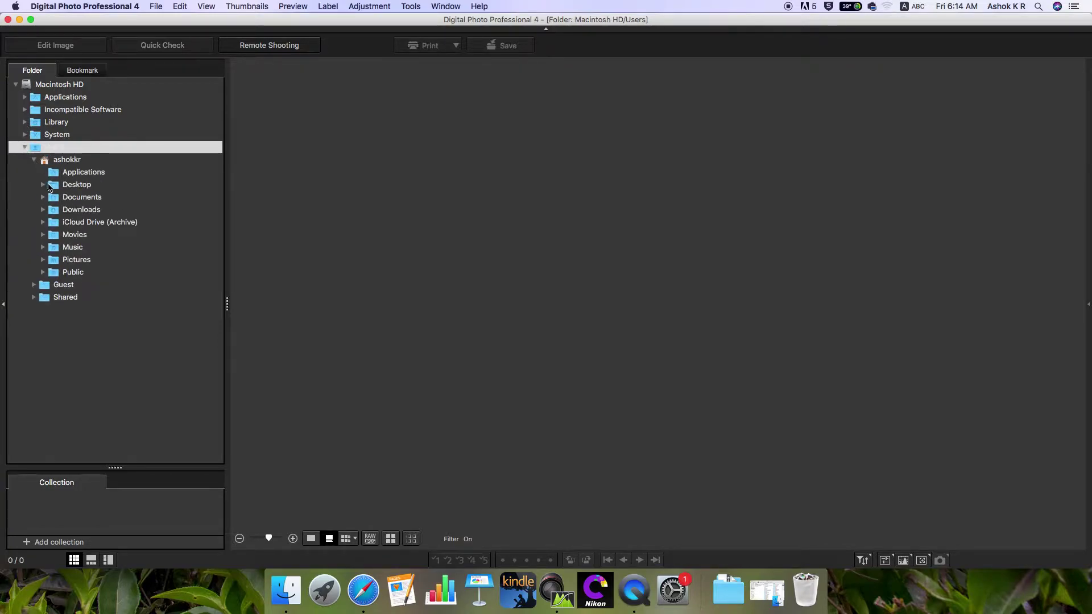
{"action": "left_click", "coordinate": [43, 184]}
{"action": "left_click", "coordinate": [92, 199]}
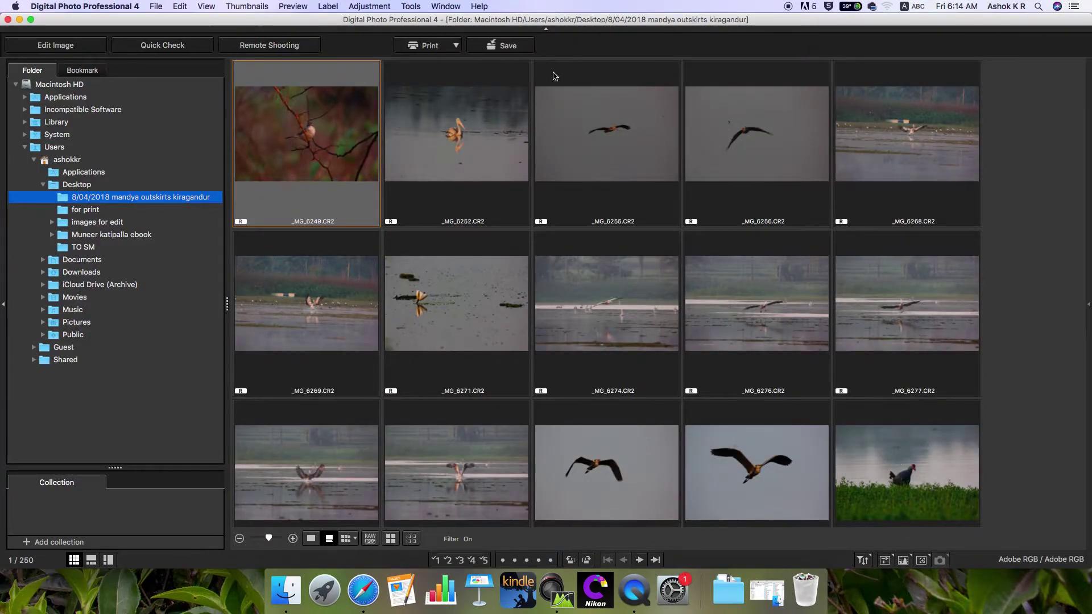
Step: Browse the Edit and View menus
{"action": "left_click", "coordinate": [178, 7]}
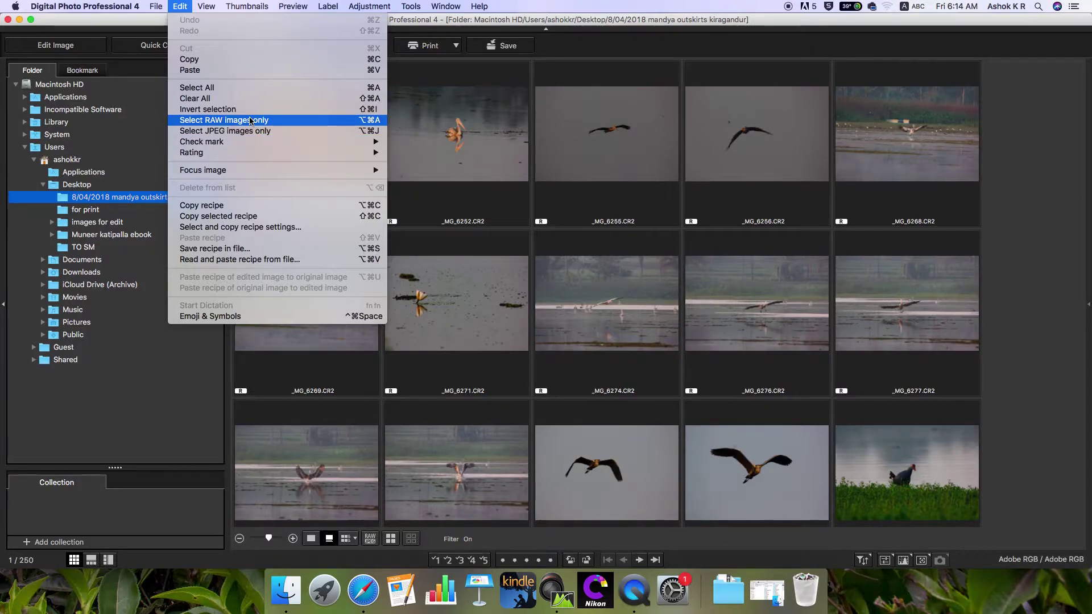
{"action": "mouse_move", "coordinate": [255, 147]}
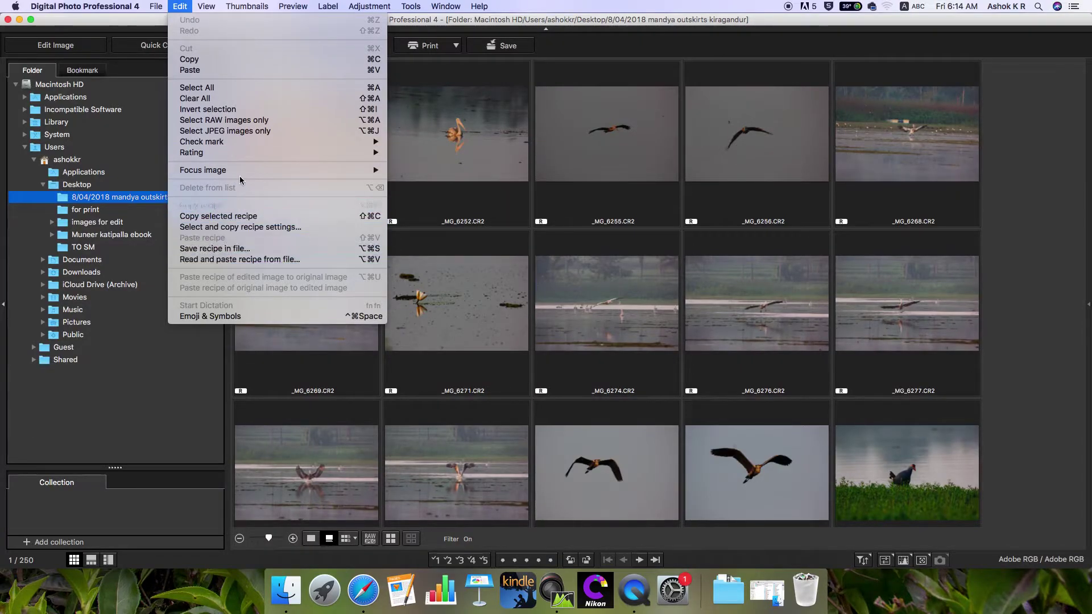
{"action": "mouse_move", "coordinate": [208, 6]}
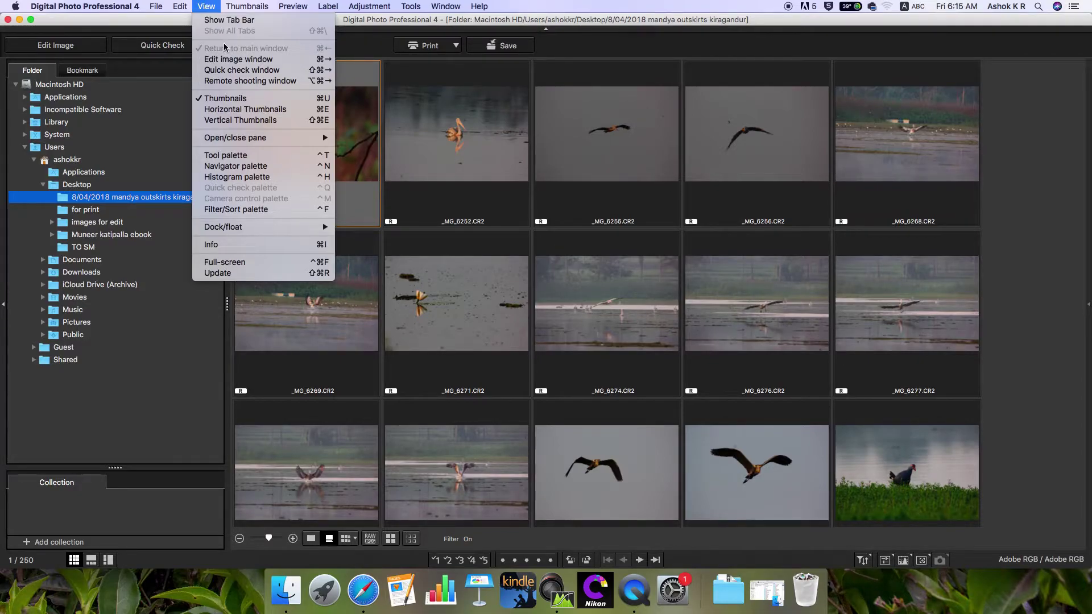
{"action": "left_click", "coordinate": [231, 22]}
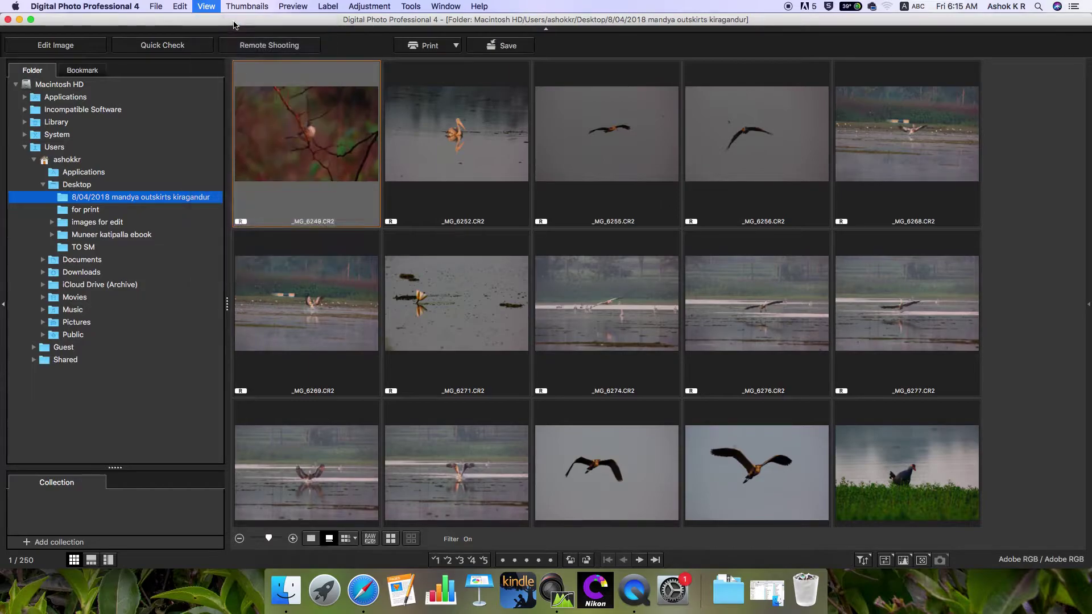
{"action": "left_click", "coordinate": [206, 7]}
{"action": "left_click", "coordinate": [228, 20]}
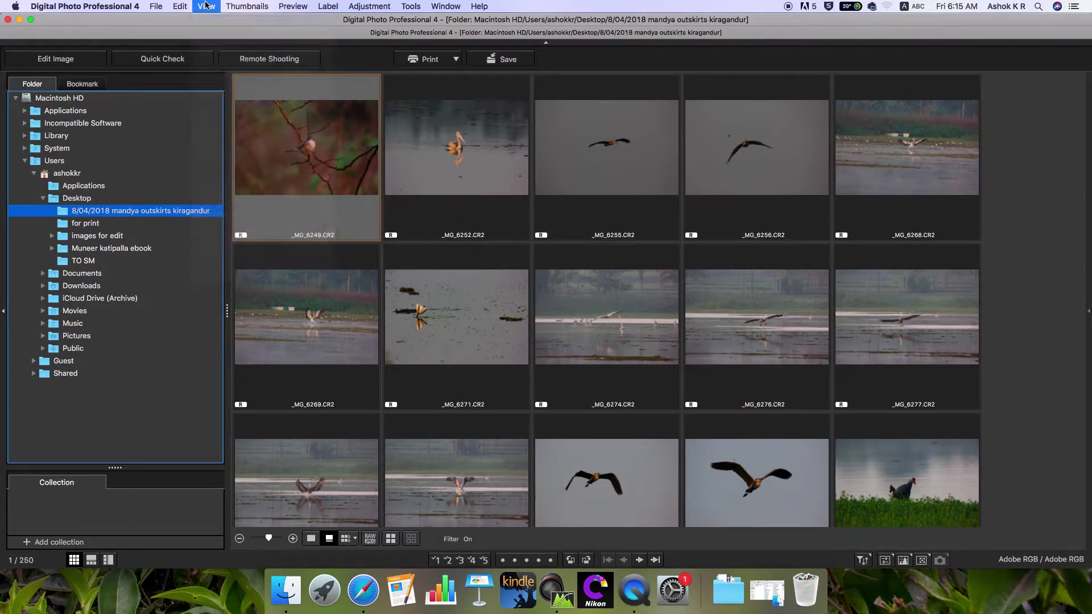
{"action": "left_click", "coordinate": [205, 6]}
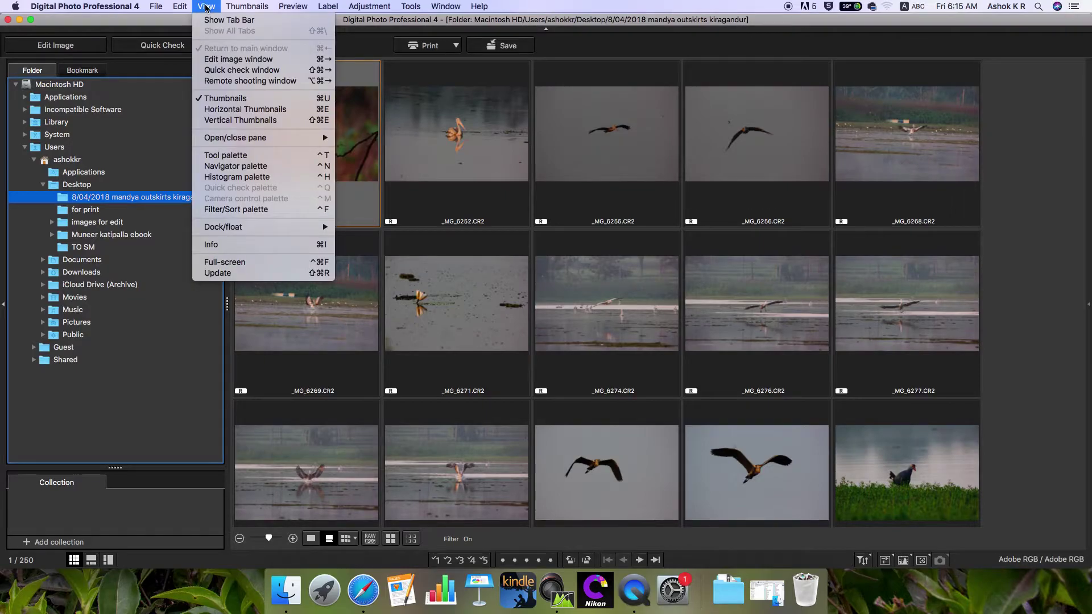
{"action": "left_click", "coordinate": [248, 167]}
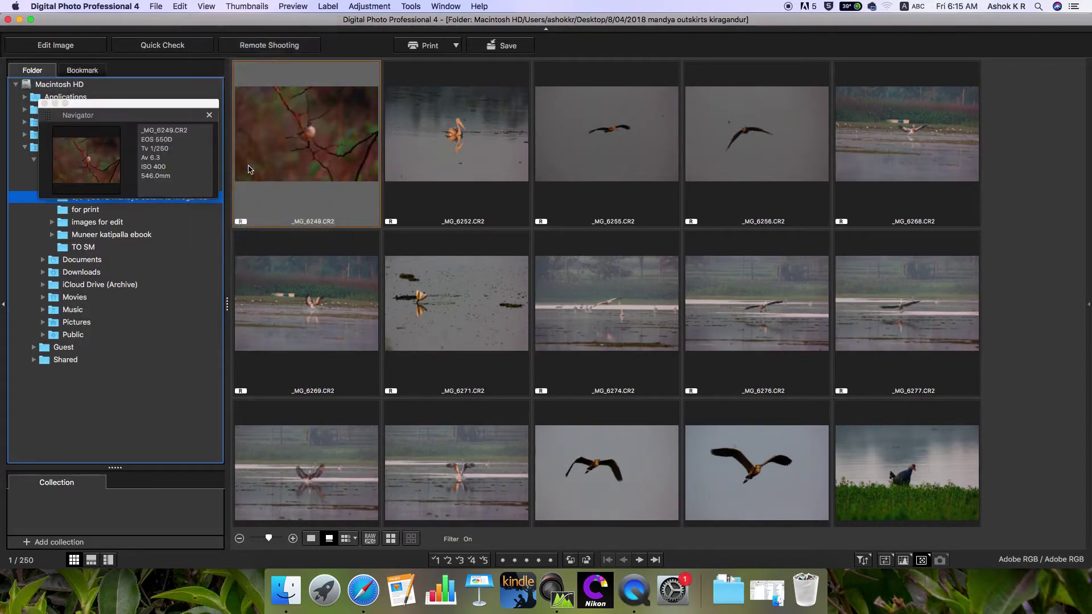
{"action": "left_click_drag", "start_coordinate": [104, 106], "coordinate": [106, 177]}
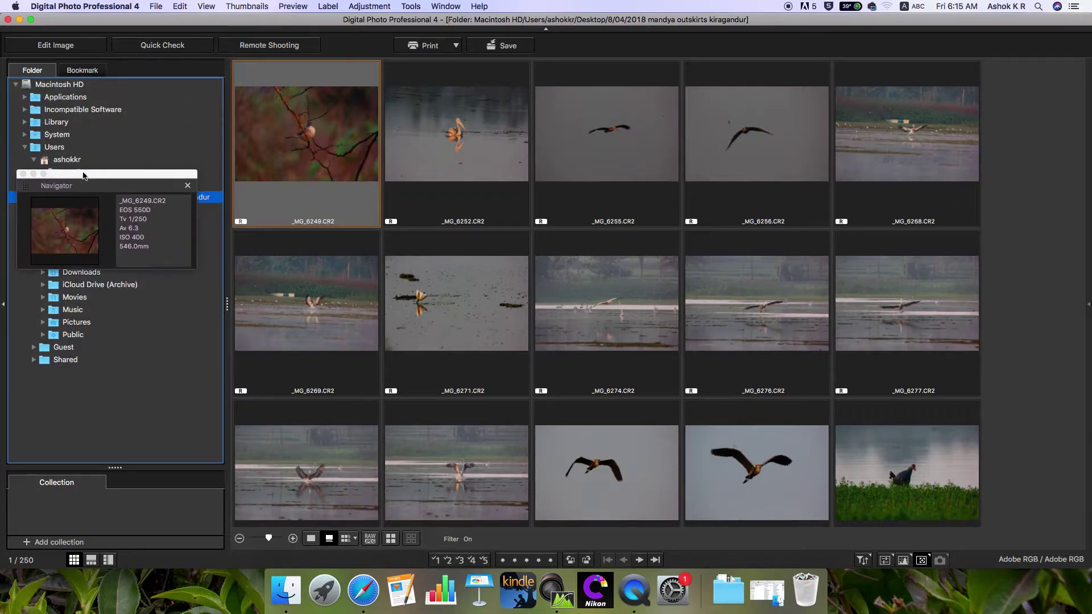
{"action": "left_click", "coordinate": [362, 307]}
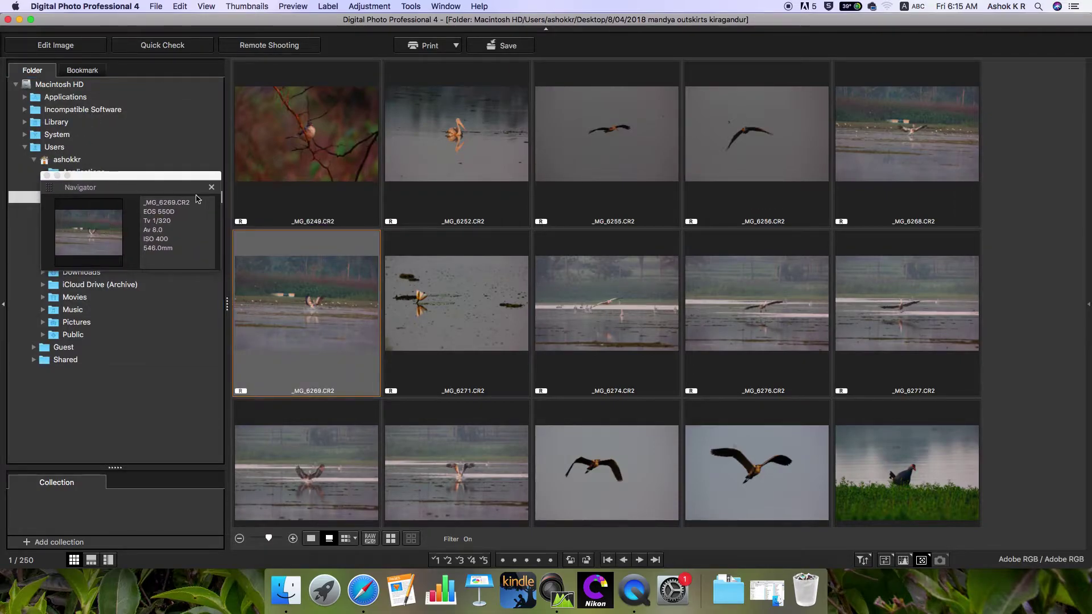
{"action": "left_click", "coordinate": [211, 188]}
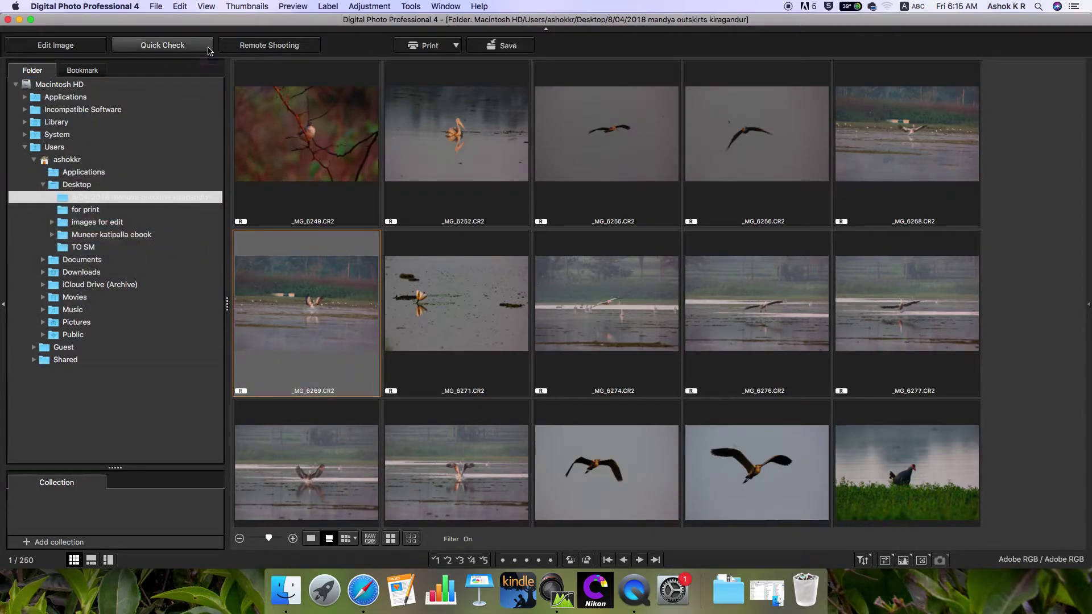
{"action": "left_click", "coordinate": [264, 7]}
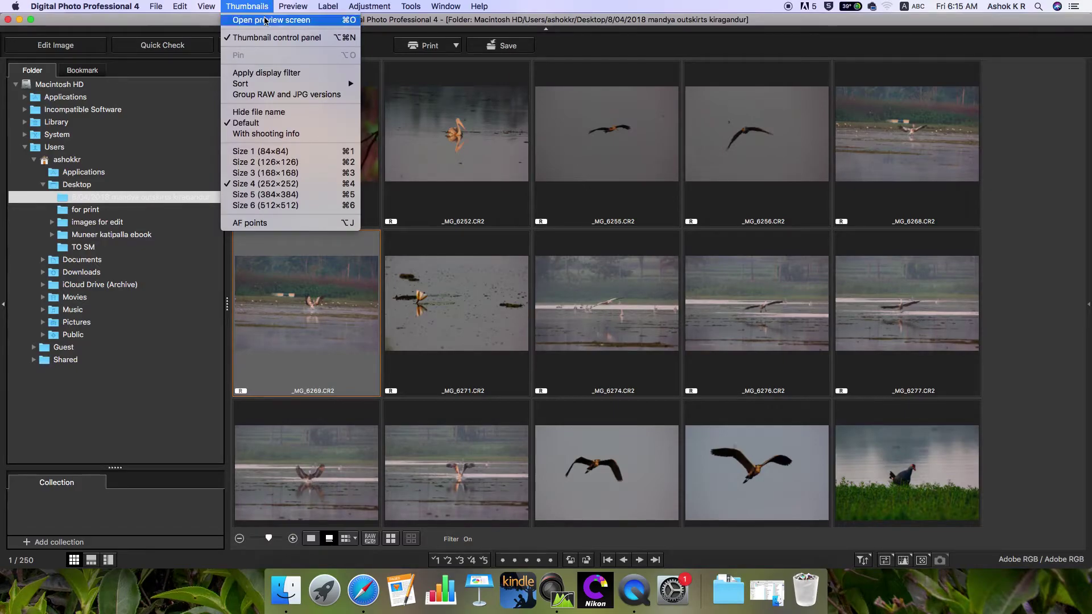
{"action": "left_click", "coordinate": [264, 21]}
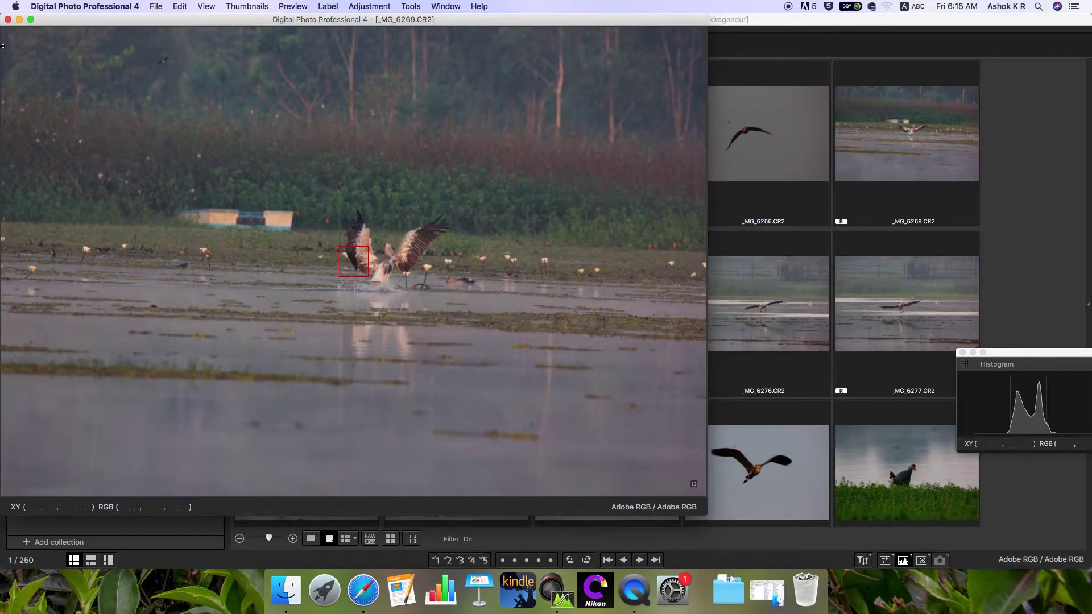
{"action": "left_click", "coordinate": [8, 20]}
{"action": "left_click", "coordinate": [736, 168]}
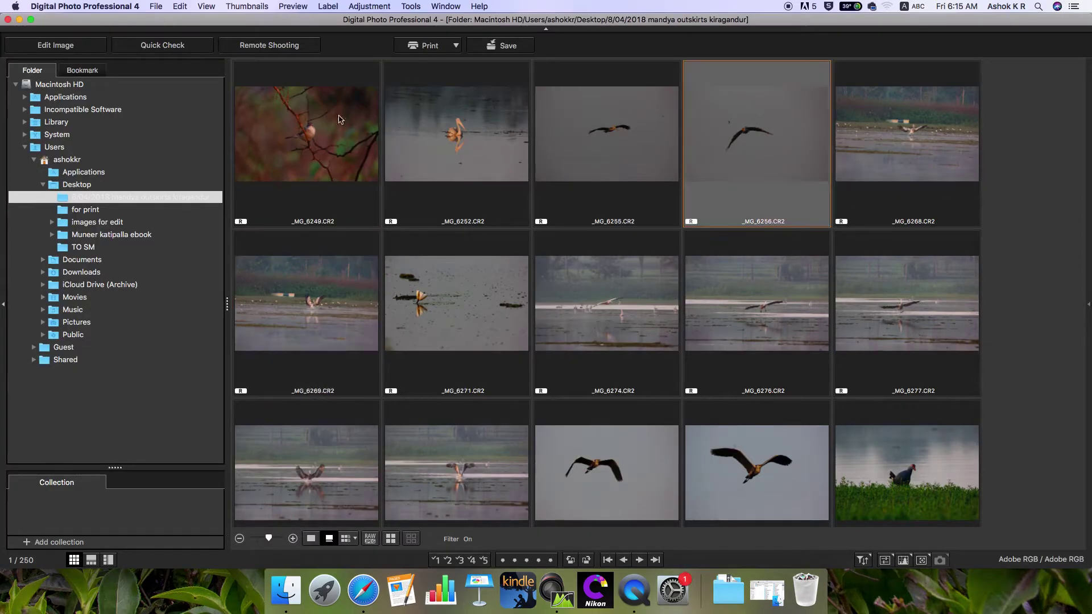
Step: Browse the Preview, Label, Adjustment, Tools, Window and Help menus, then open _MG_6256.CR2 in Edit Image
{"action": "left_click", "coordinate": [297, 8]}
{"action": "mouse_move", "coordinate": [329, 8]}
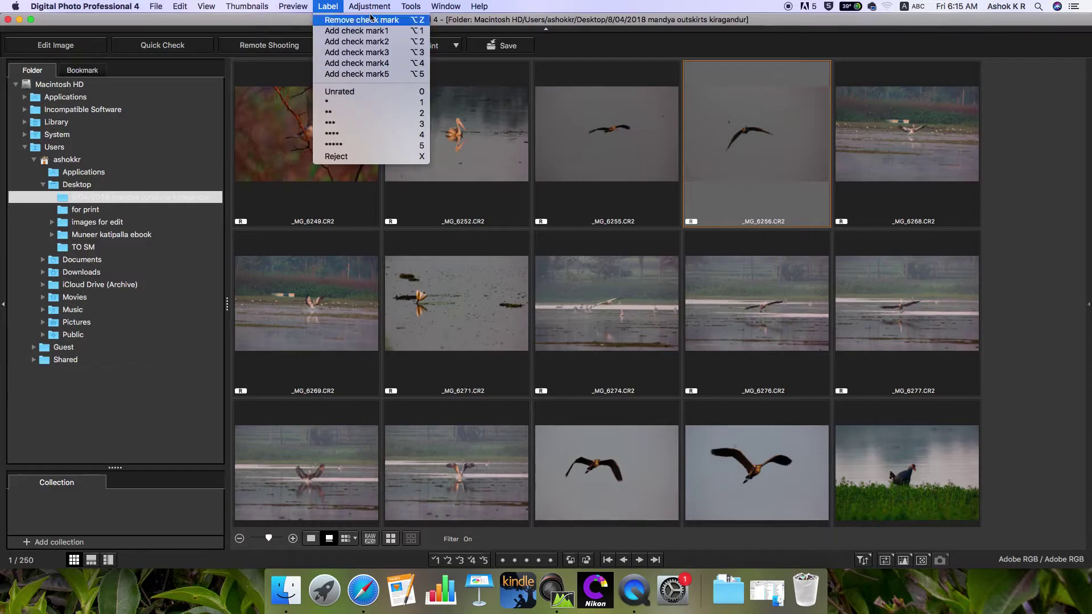
{"action": "mouse_move", "coordinate": [373, 8]}
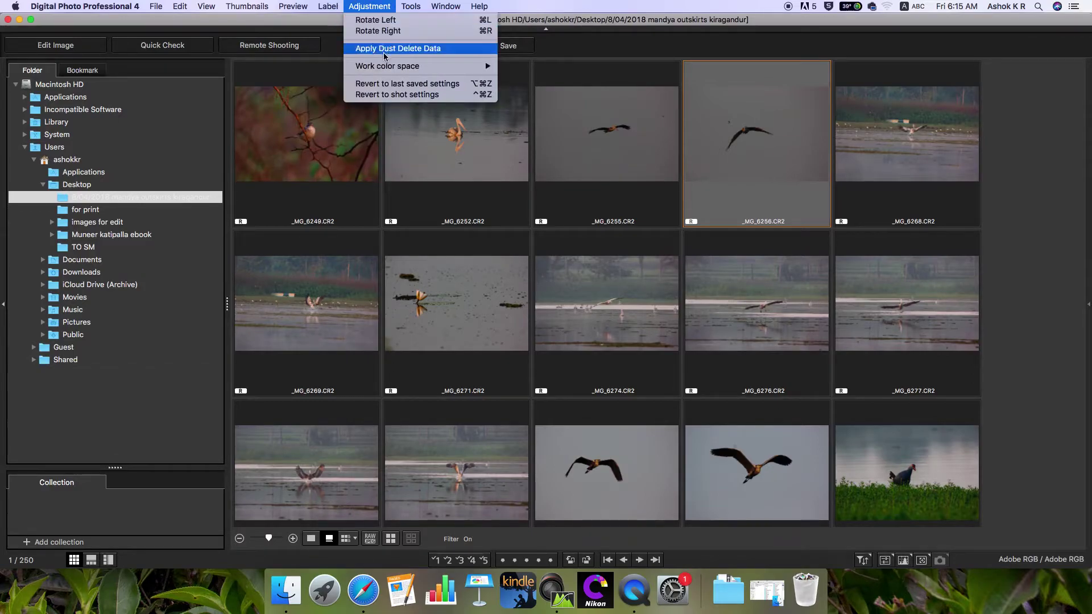
{"action": "mouse_move", "coordinate": [384, 67]}
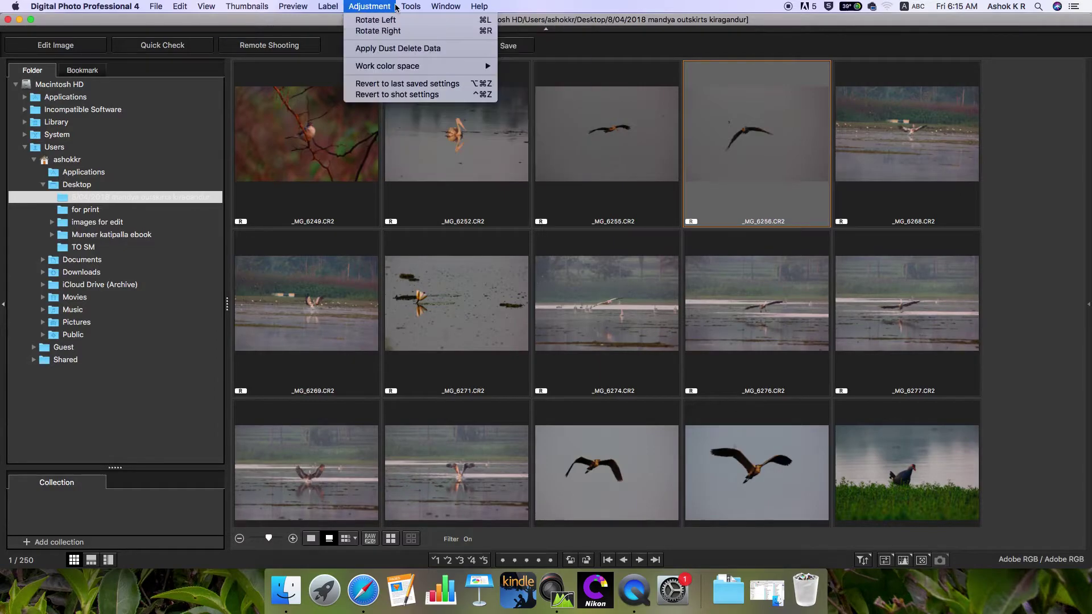
{"action": "mouse_move", "coordinate": [411, 8]}
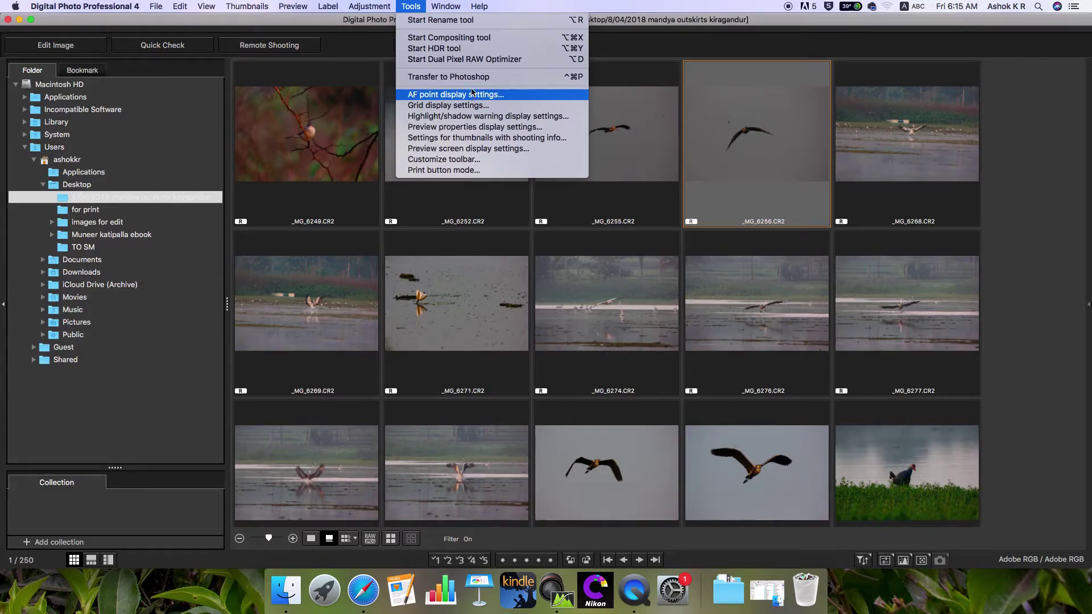
{"action": "mouse_move", "coordinate": [443, 5]}
{"action": "mouse_move", "coordinate": [478, 6]}
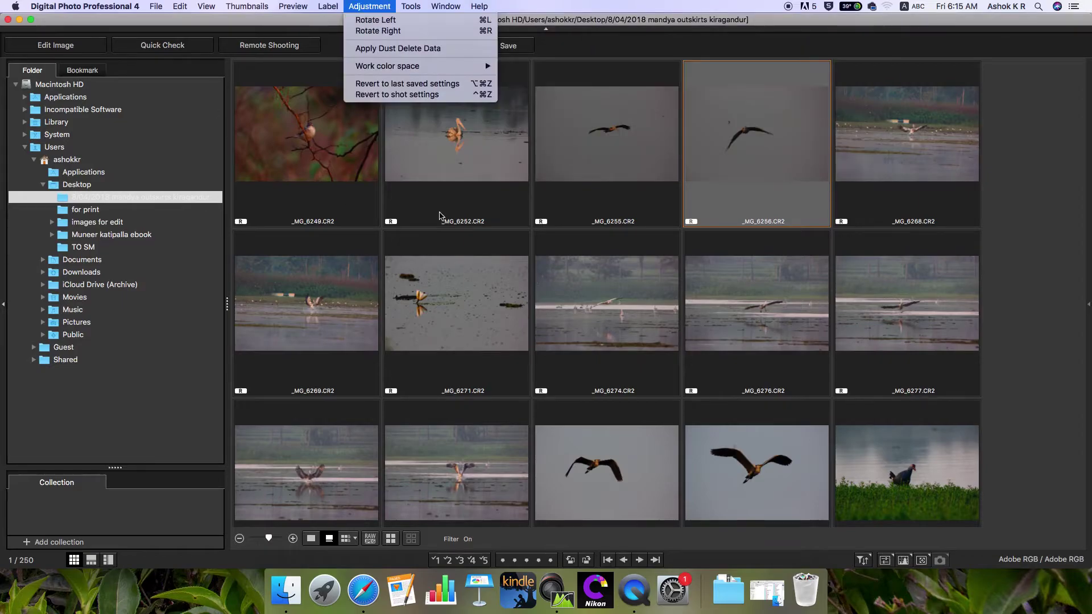
{"action": "left_click", "coordinate": [350, 171]}
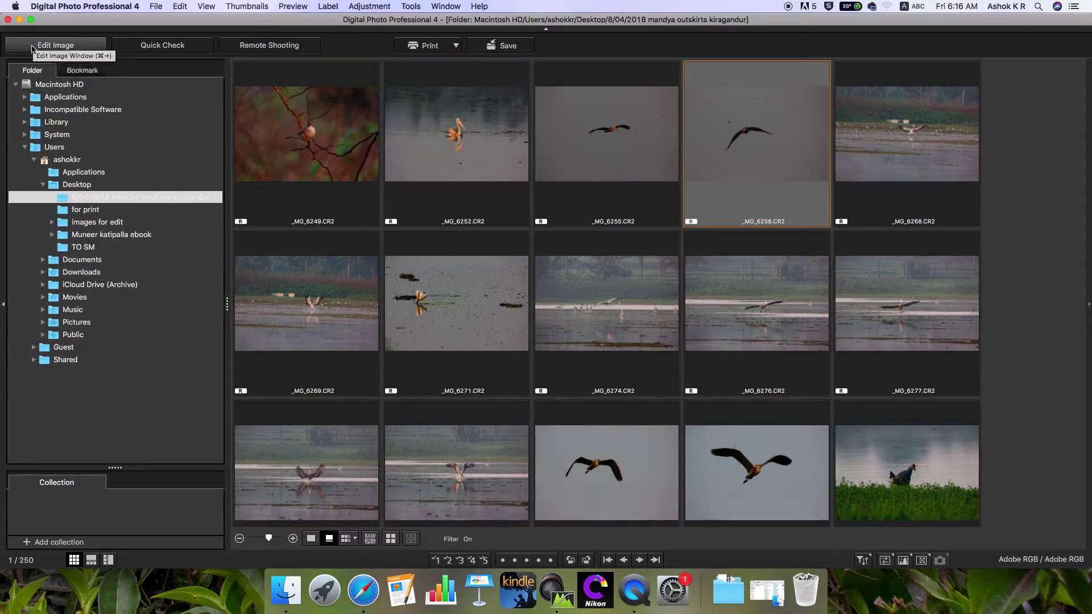
{"action": "left_click", "coordinate": [47, 47]}
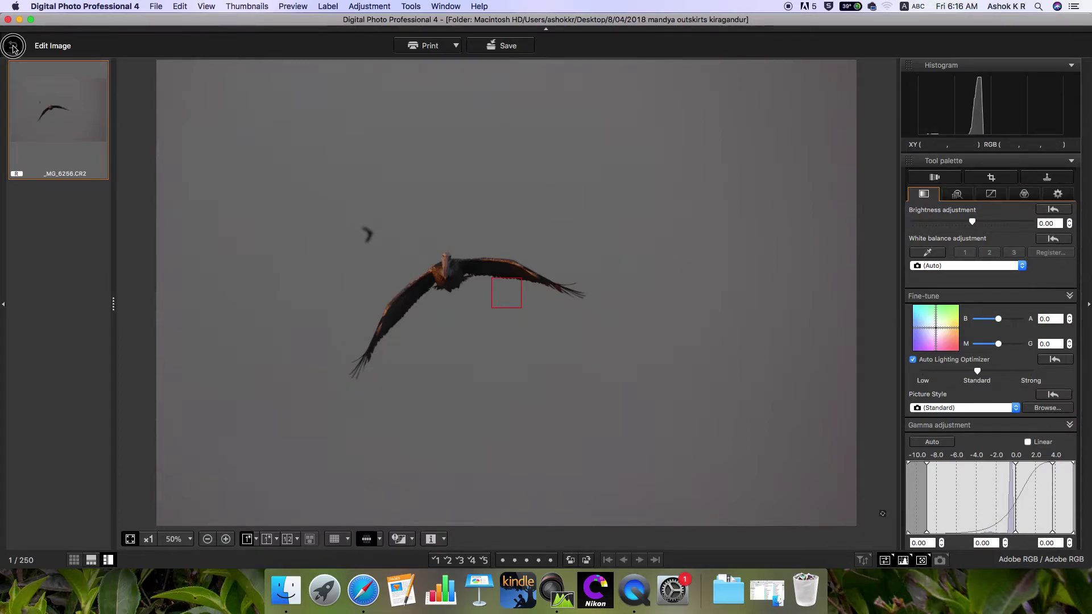
Step: Leave Edit Image, briefly preview in Quick Check, return to the grid, and select _MG_6249 through _MG_6277
{"action": "left_click", "coordinate": [13, 45]}
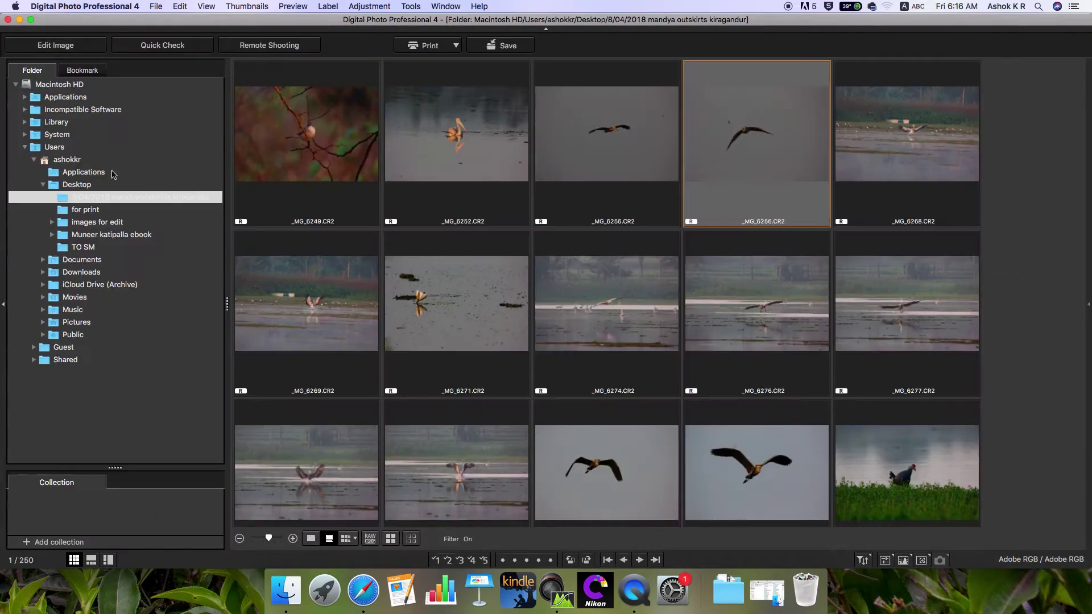
{"action": "left_click", "coordinate": [163, 49]}
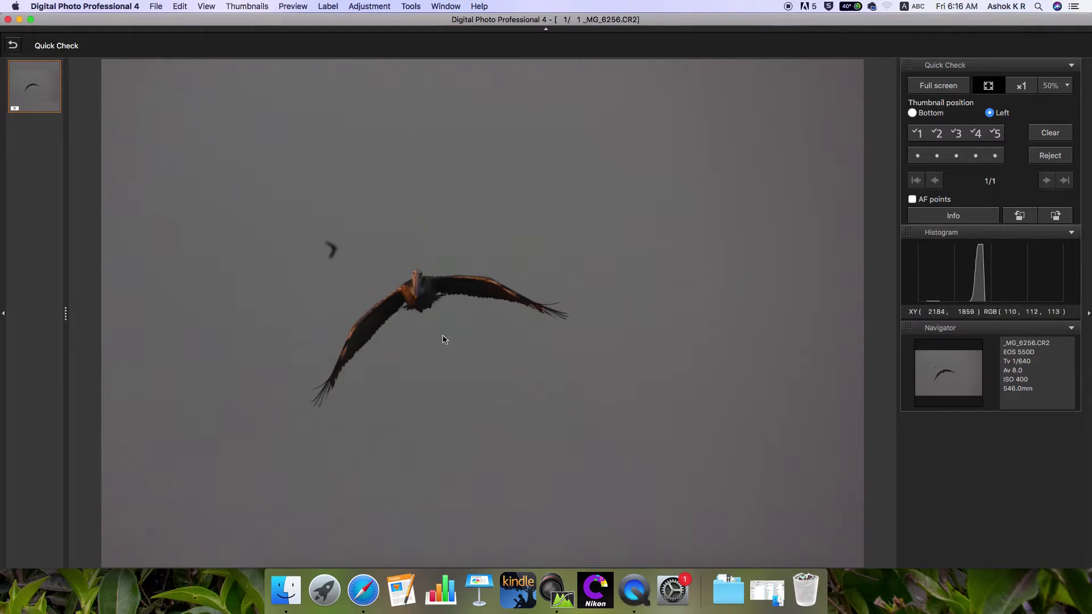
{"action": "left_click", "coordinate": [12, 45]}
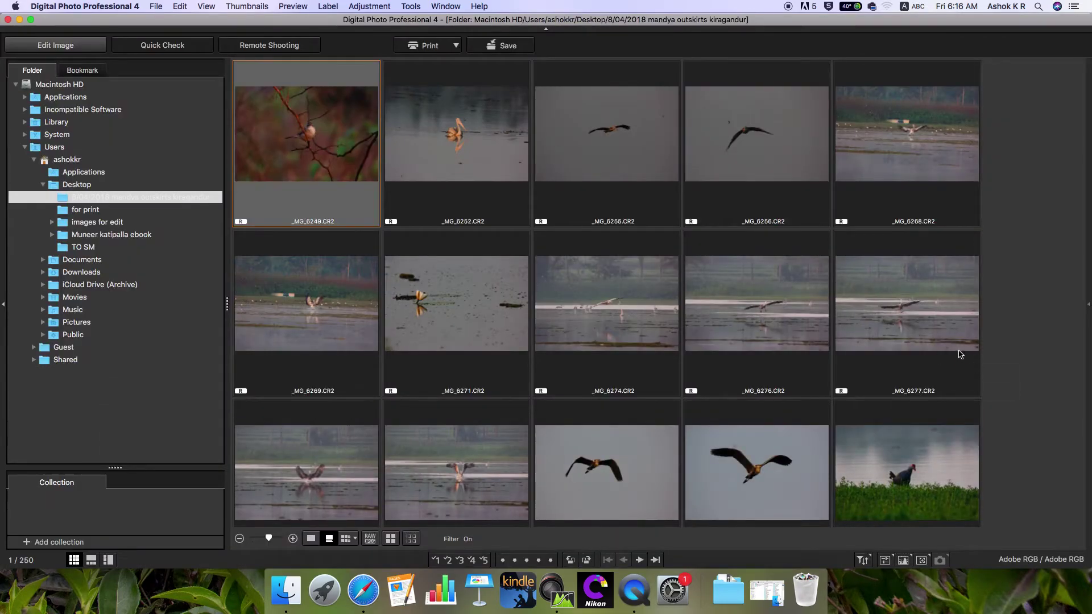
{"action": "left_click", "coordinate": [930, 341], "text": "shift"}
Step: Open the ten selected shots in Quick Check and step back to _MG_6249
{"action": "left_click", "coordinate": [165, 45]}
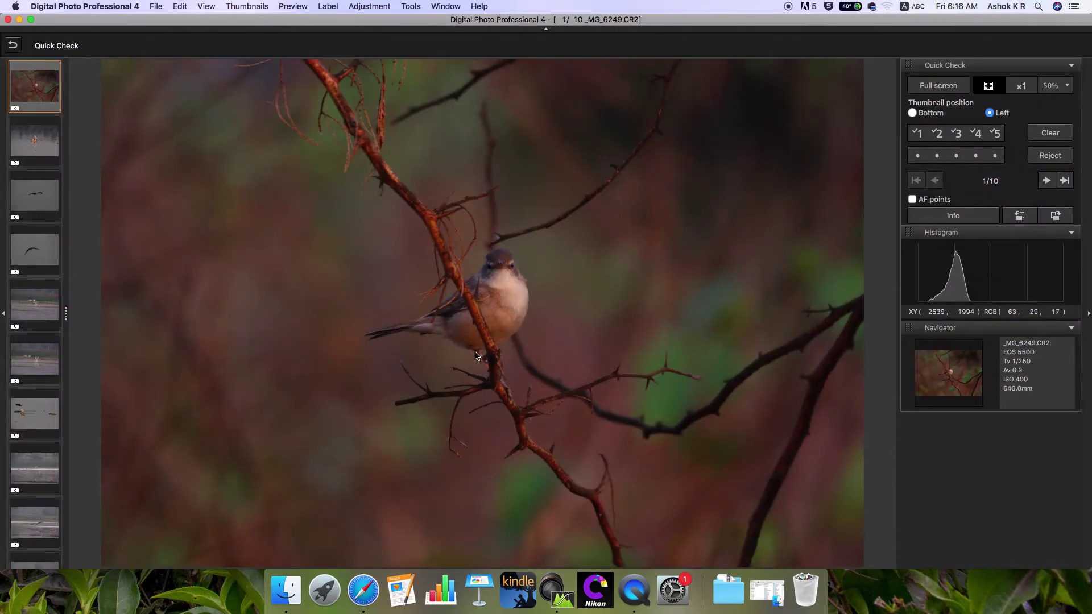
{"action": "key", "text": "Right"}
{"action": "key", "text": "Right"}
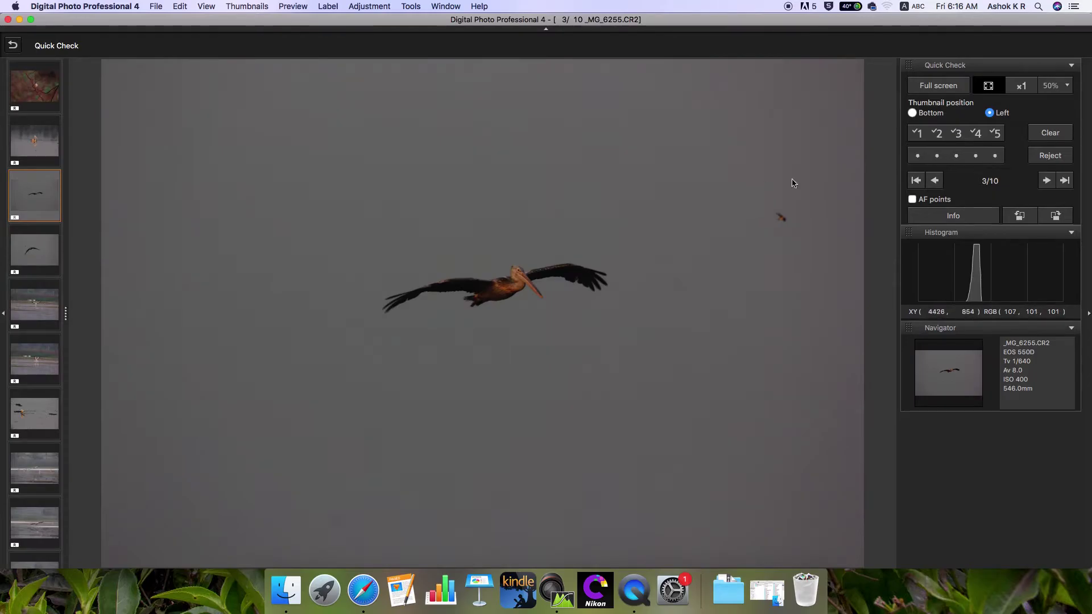
{"action": "key", "text": "Left"}
{"action": "key", "text": "Left"}
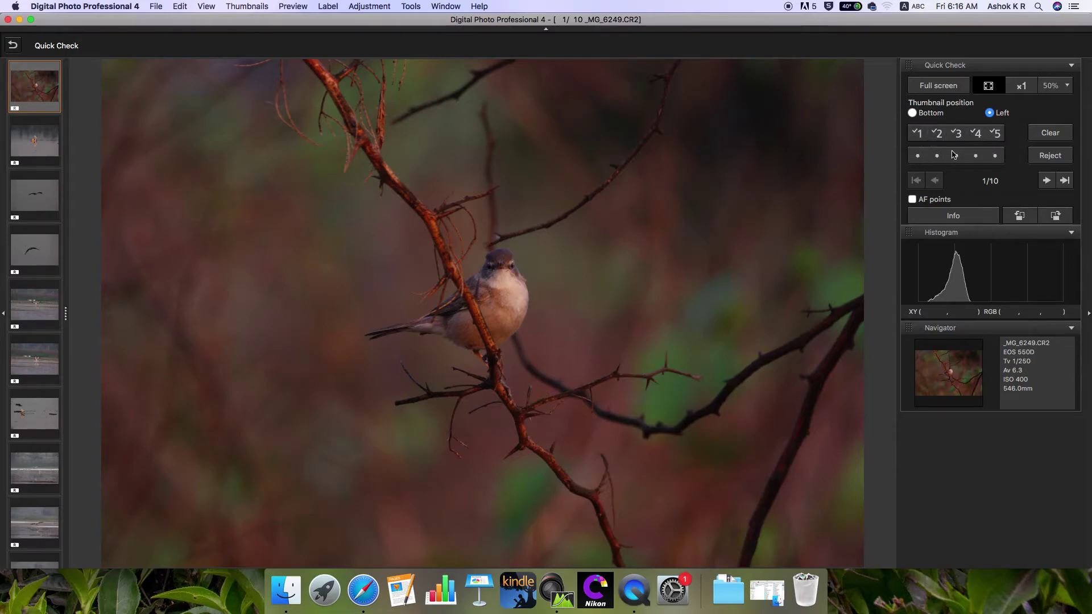
Step: Try five stars and check marks 5 and 1 on _MG_6249, then mark it Reject without a check mark
{"action": "left_click", "coordinate": [994, 156]}
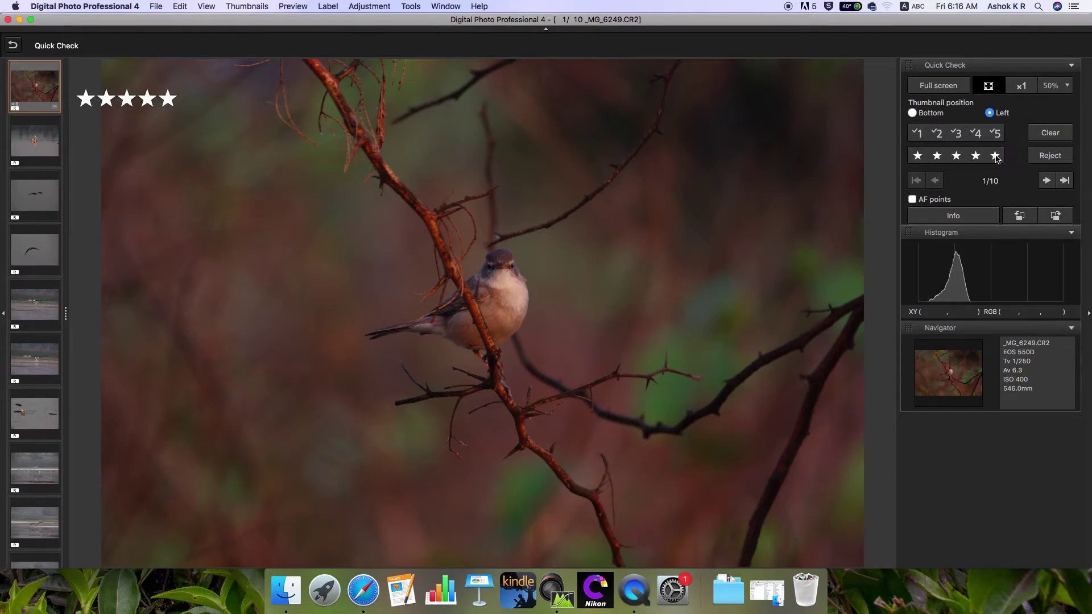
{"action": "left_click", "coordinate": [995, 134]}
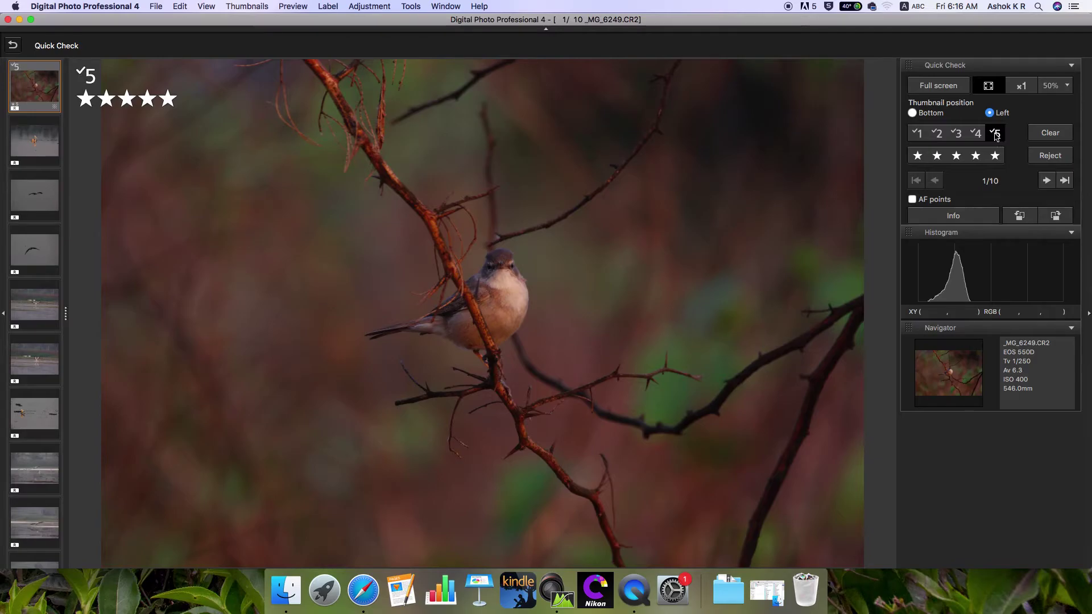
{"action": "left_click", "coordinate": [917, 134]}
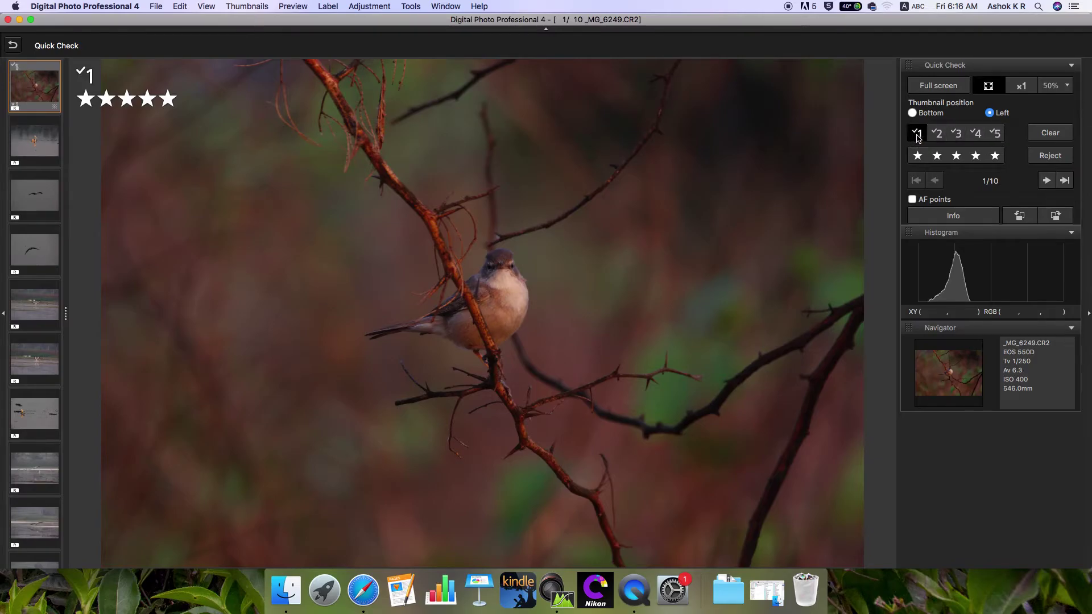
{"action": "left_click", "coordinate": [1053, 157]}
{"action": "left_click", "coordinate": [1049, 132]}
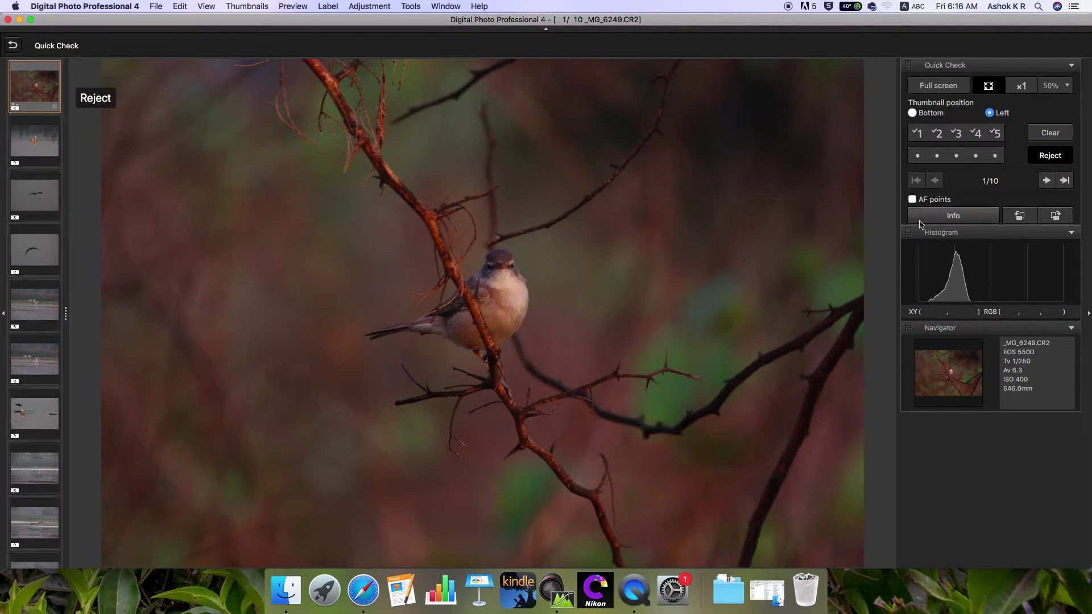
Step: Toggle the AF points on and off and view _MG_6249 full screen briefly
{"action": "left_click", "coordinate": [912, 199]}
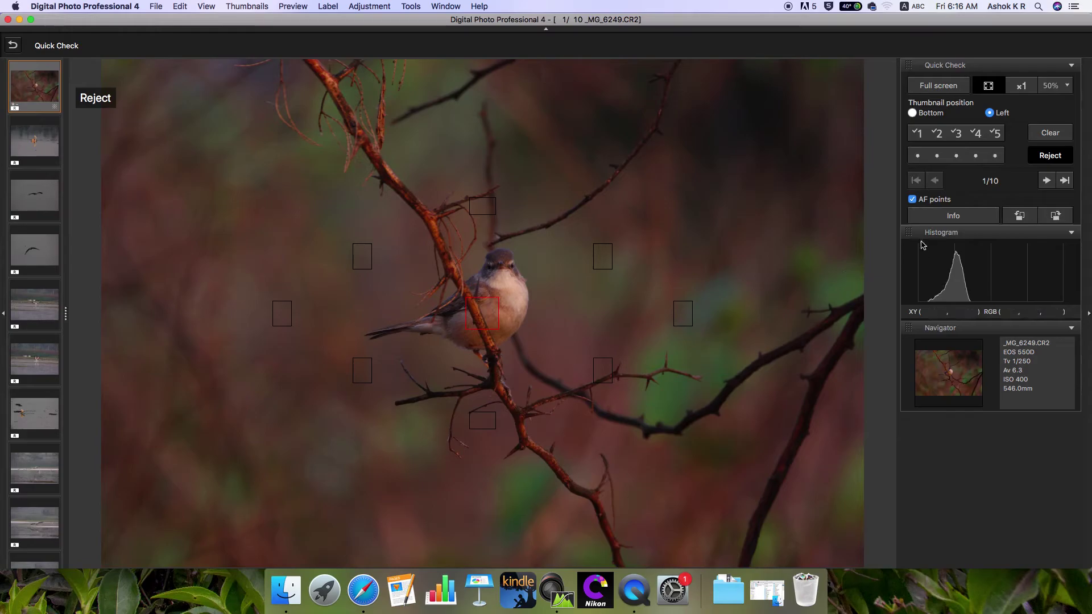
{"action": "left_click", "coordinate": [912, 200]}
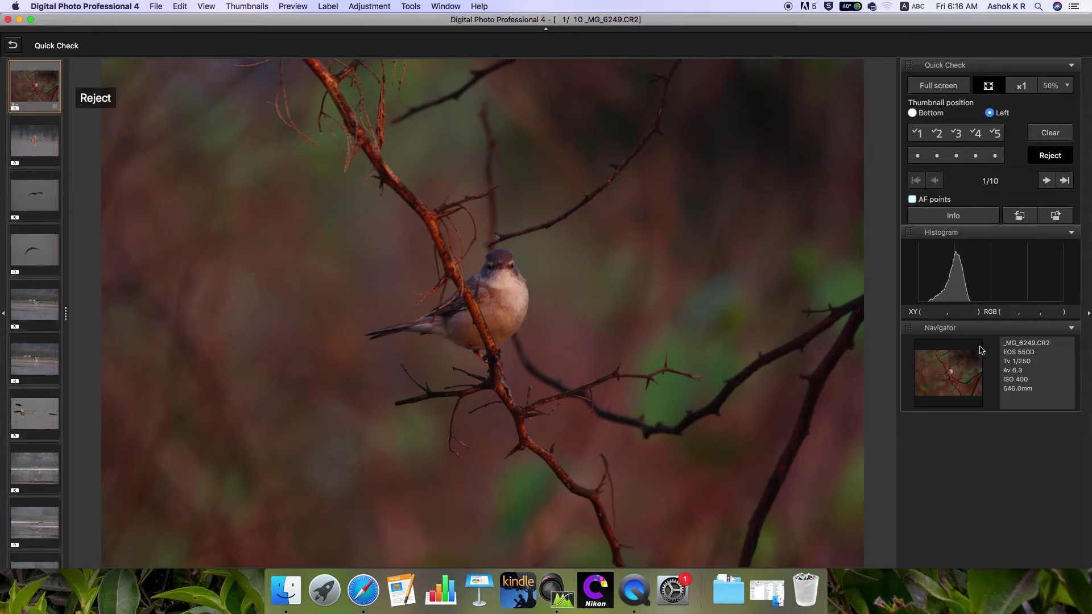
{"action": "left_click", "coordinate": [938, 85]}
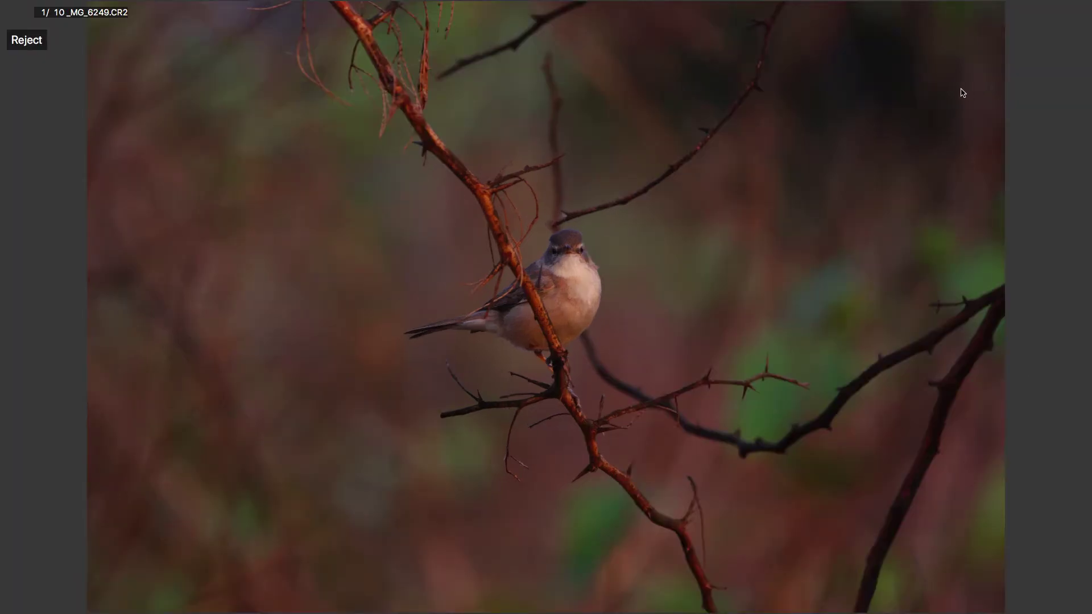
{"action": "key", "text": "Escape"}
Step: Zoom the close-up to x1, then 200% and 400%, and leave Quick Check
{"action": "left_click", "coordinate": [1019, 85]}
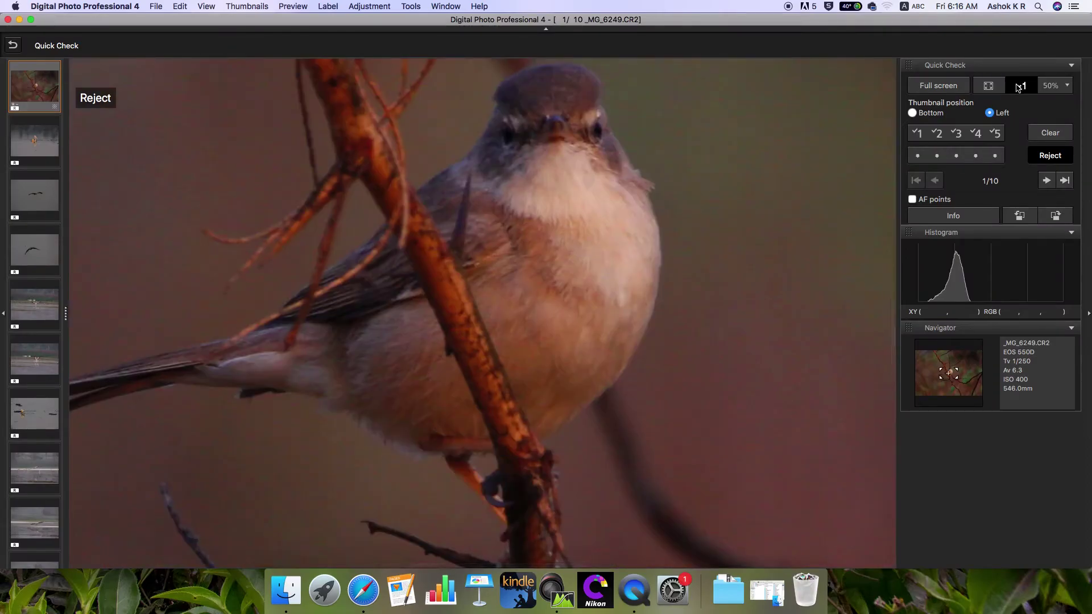
{"action": "left_click", "coordinate": [1068, 86]}
{"action": "left_click", "coordinate": [871, 160]}
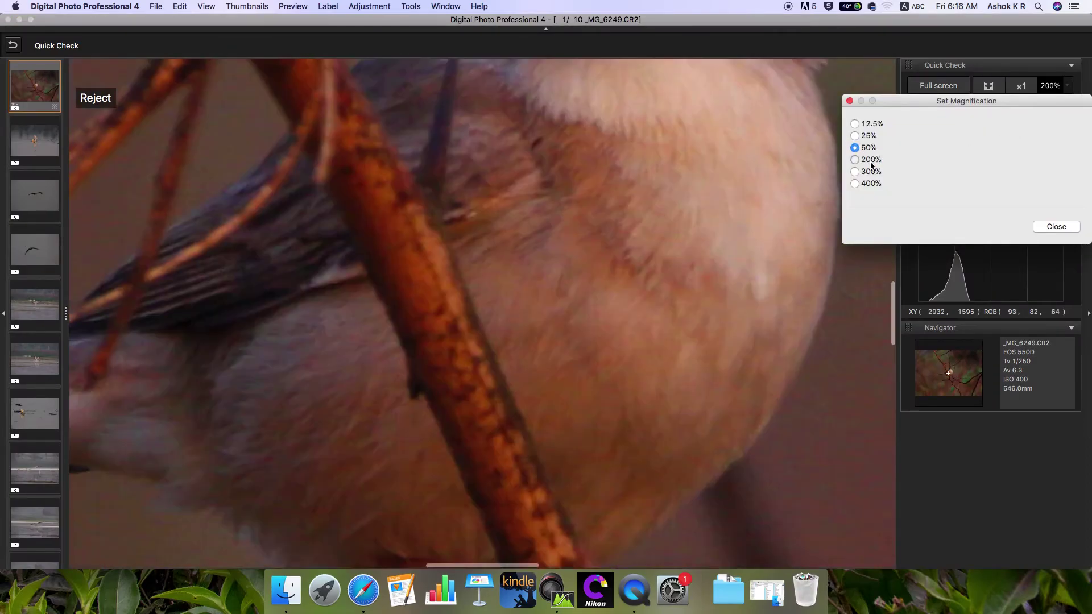
{"action": "left_click", "coordinate": [872, 184]}
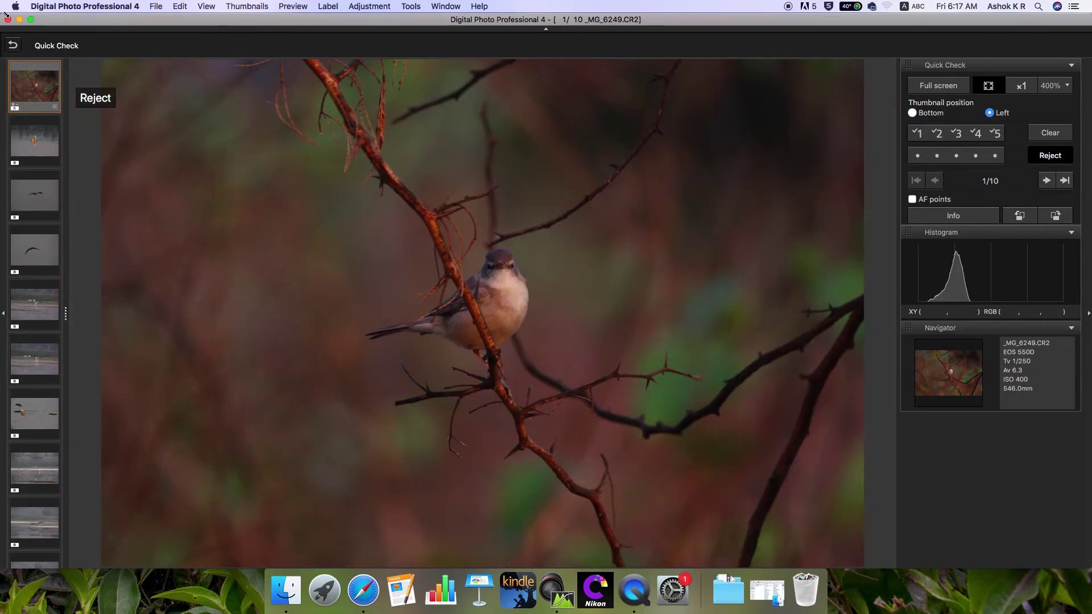
{"action": "left_click", "coordinate": [13, 45]}
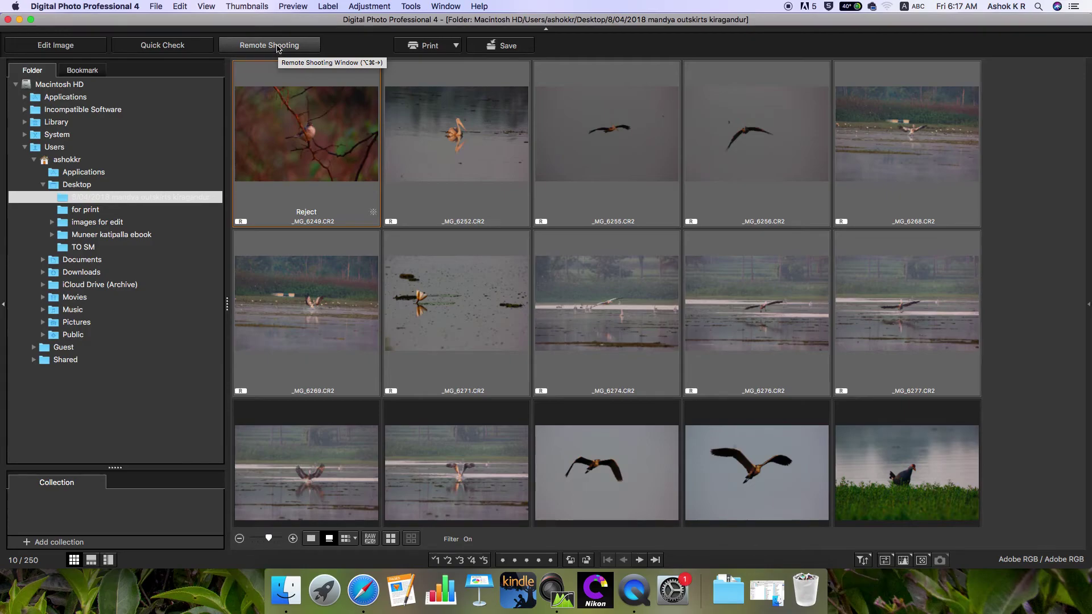
Step: View the Print button mode options without changing them, then select _MG_6252 and bring up Save As
{"action": "left_click", "coordinate": [456, 47]}
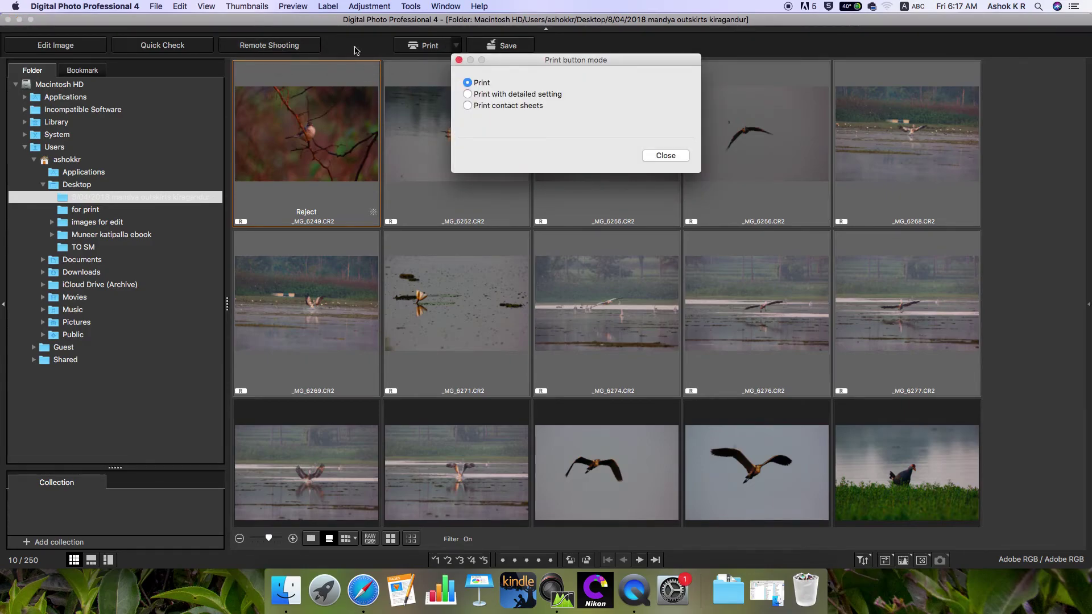
{"action": "left_click", "coordinate": [654, 154]}
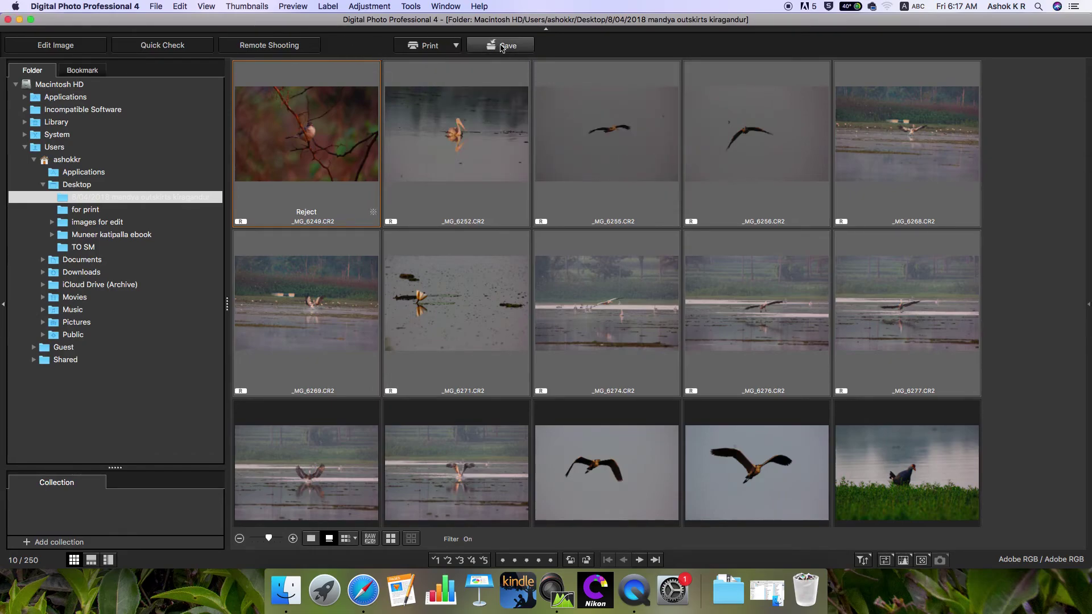
{"action": "left_click", "coordinate": [516, 63]}
{"action": "left_click", "coordinate": [505, 55]}
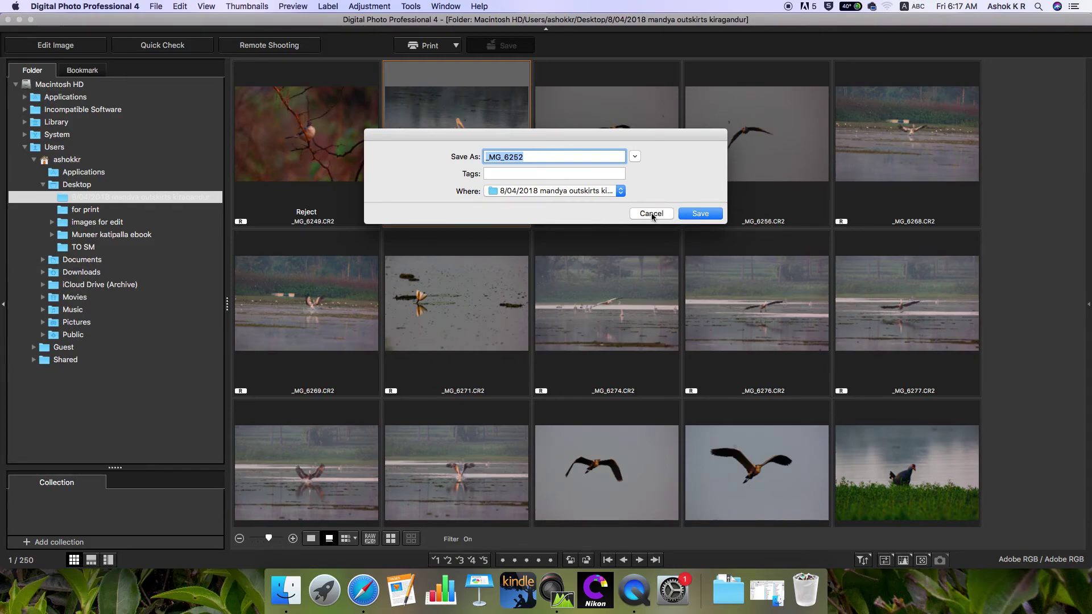
Step: Cancel the Save As dialog, glance at the File menu, and open _MG_6252 in Edit Image
{"action": "left_click", "coordinate": [651, 214]}
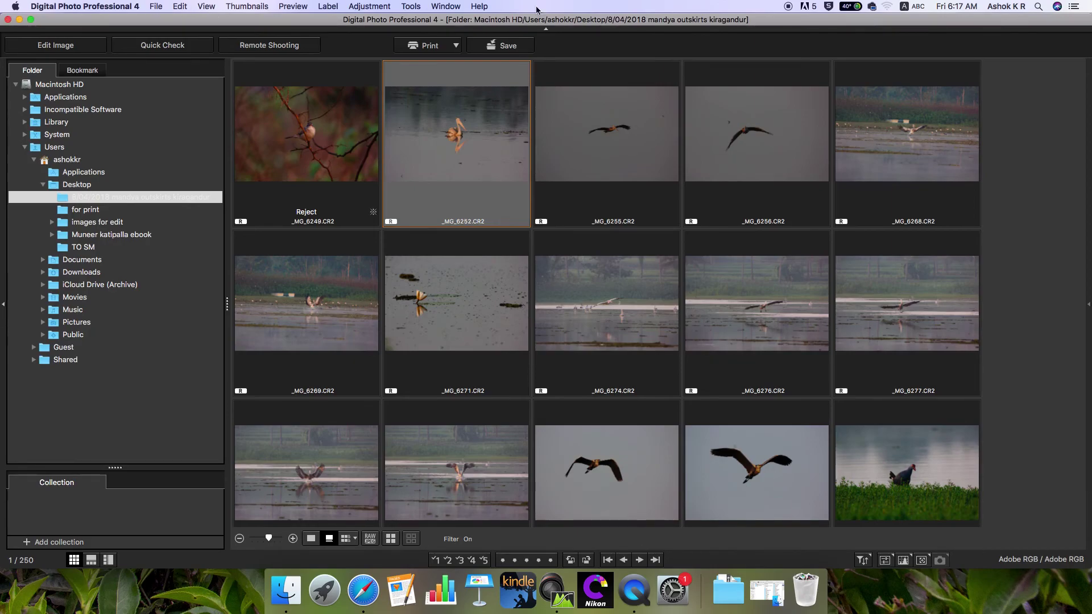
{"action": "left_click", "coordinate": [192, 41]}
{"action": "left_click", "coordinate": [155, 8]}
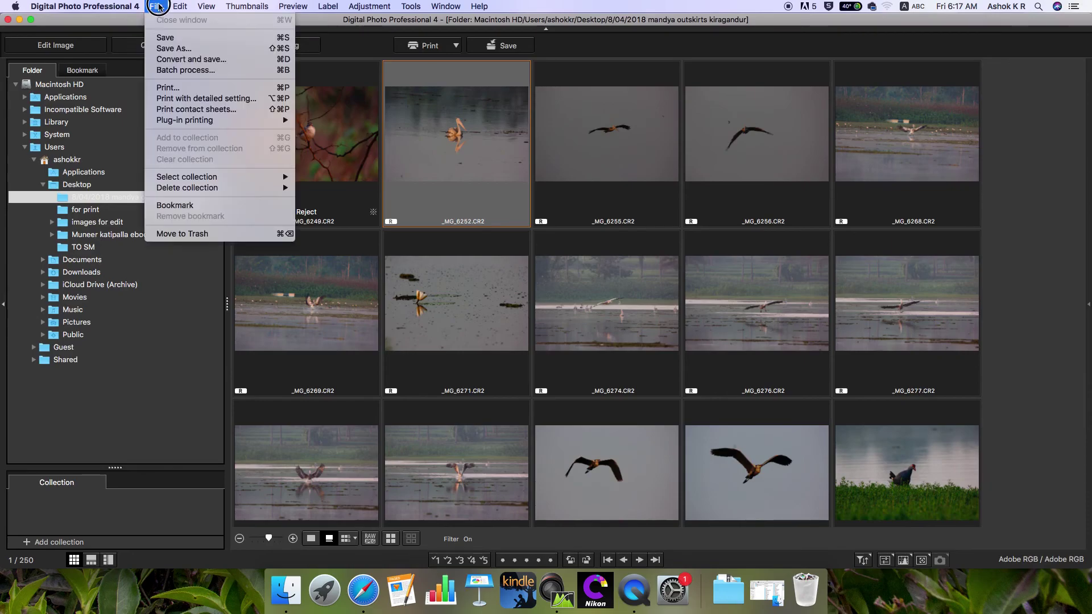
{"action": "left_click", "coordinate": [180, 7]}
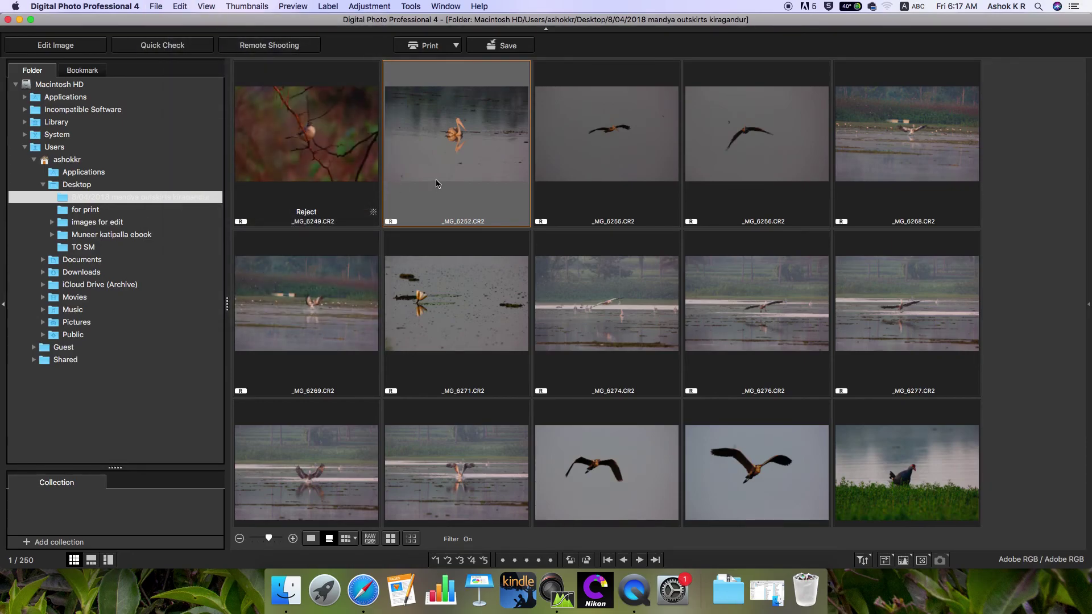
{"action": "left_click", "coordinate": [52, 45]}
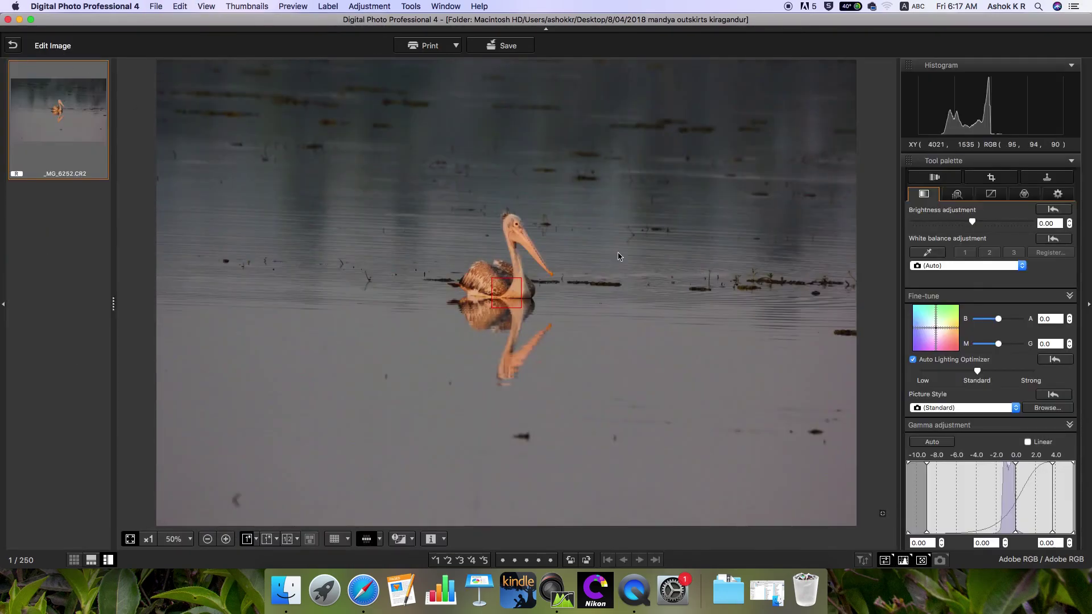